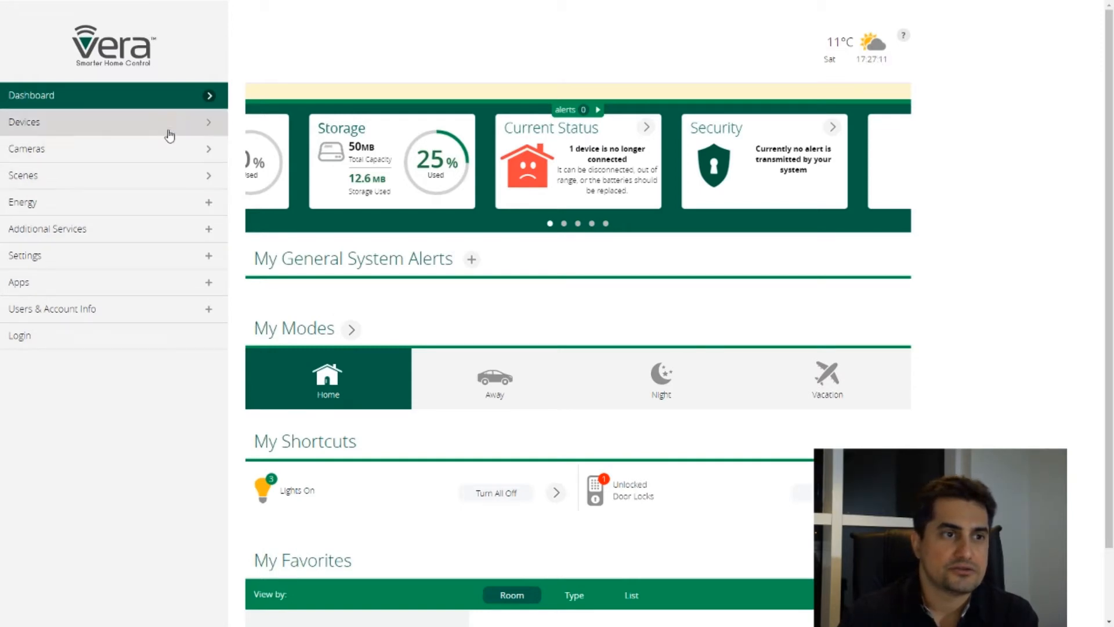
Open the Program Logic Event Generator (PLEG) device's logic editor and display its device triggers
left_click(91, 123)
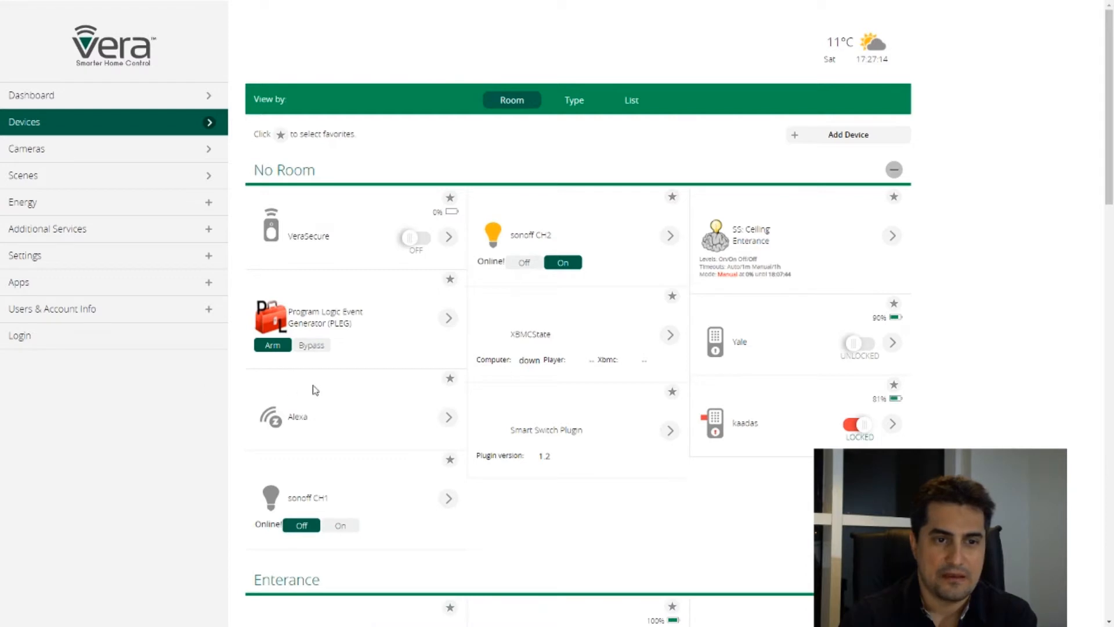
left_click(448, 318)
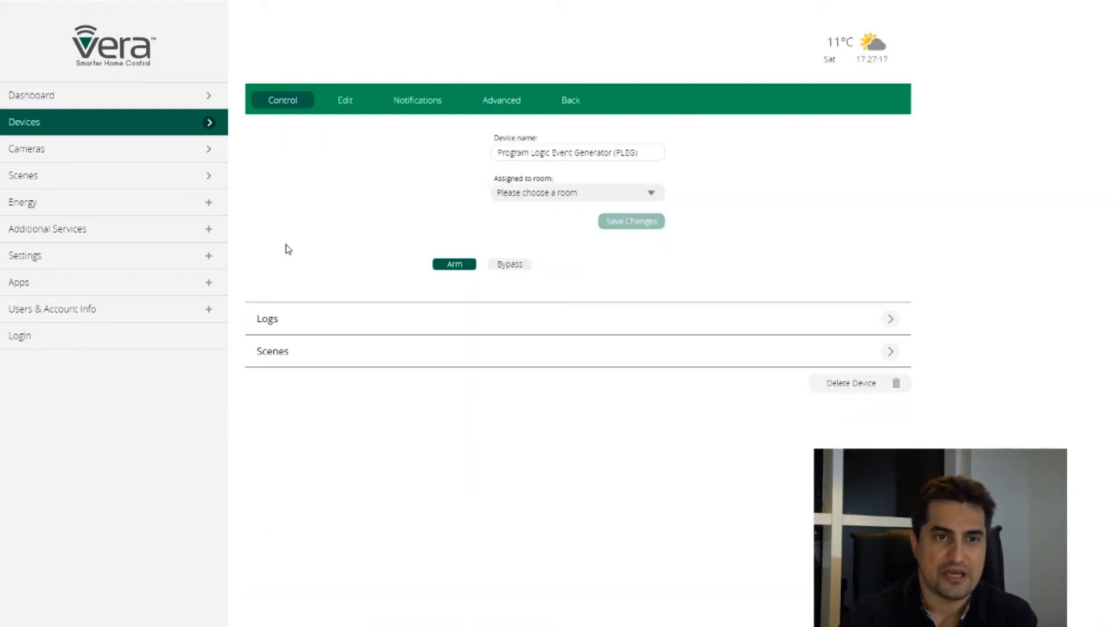
left_click(359, 111)
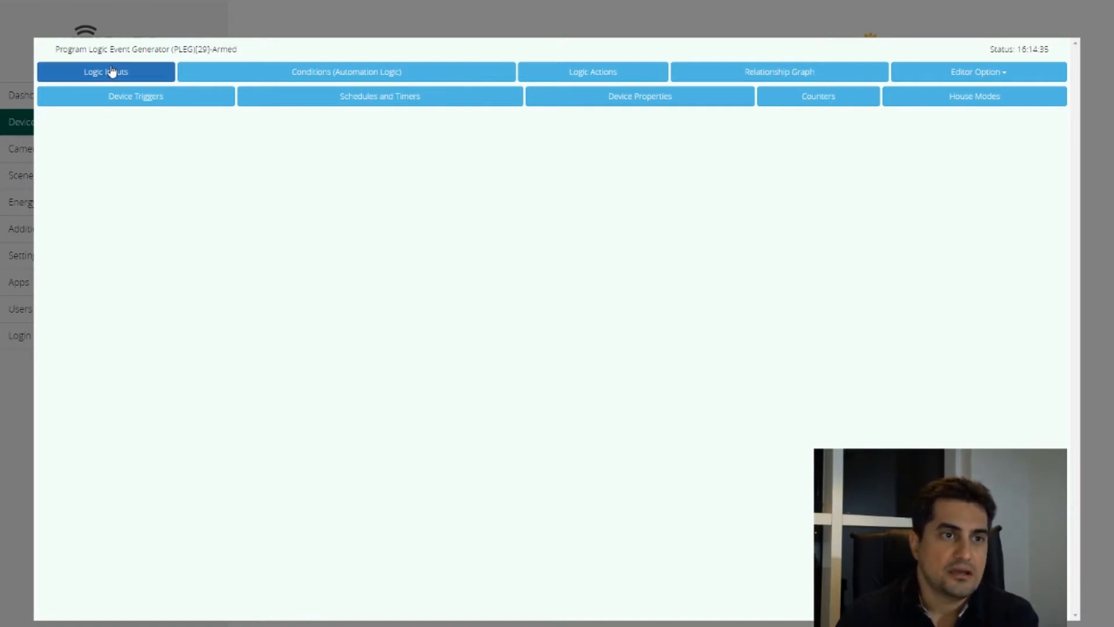
left_click(134, 102)
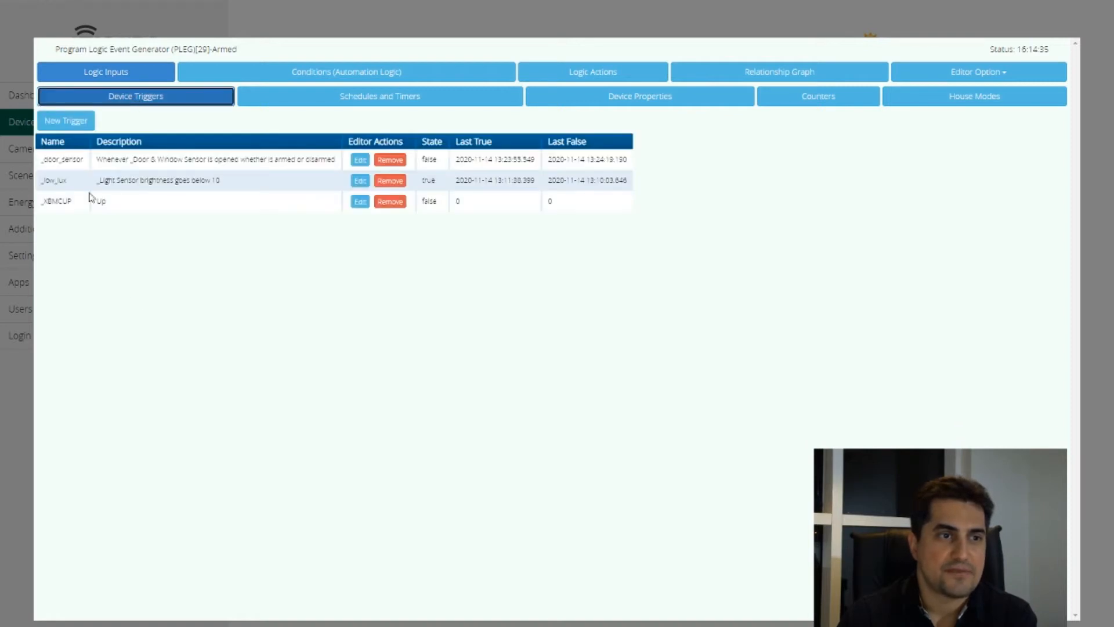
Add a new device trigger and name it _movment
left_click(66, 129)
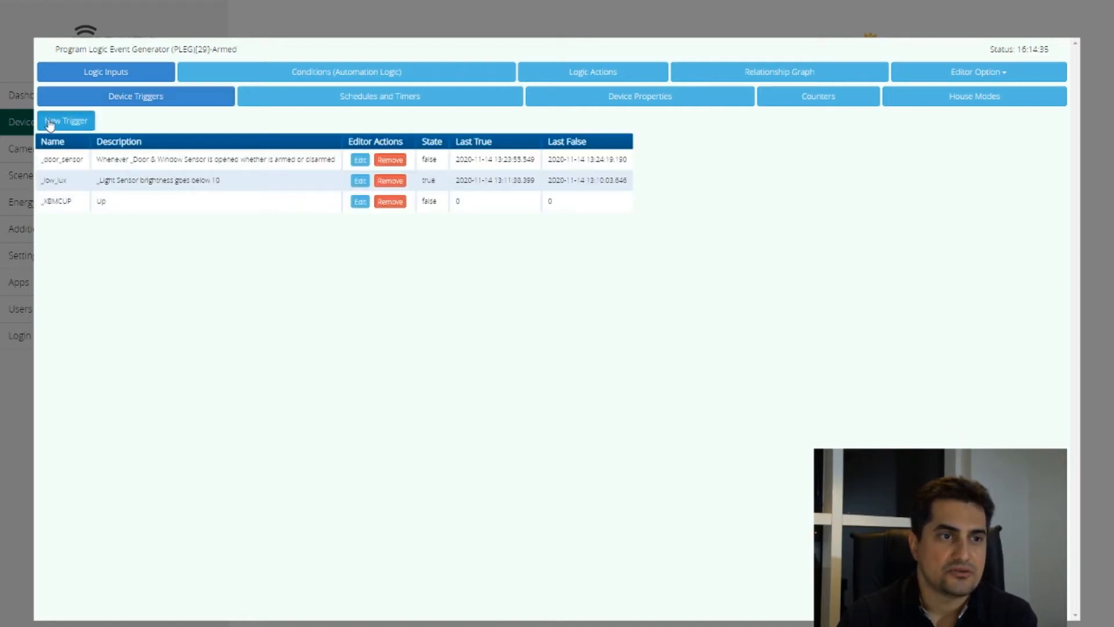
left_click(147, 119)
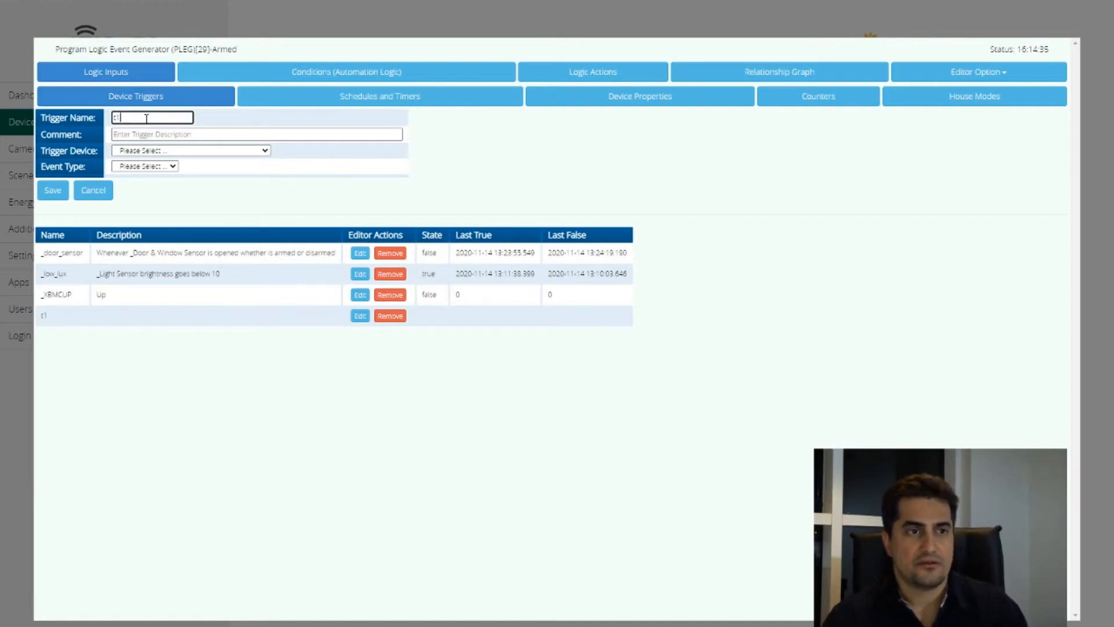
key("BackSpace")
key("BackSpace")
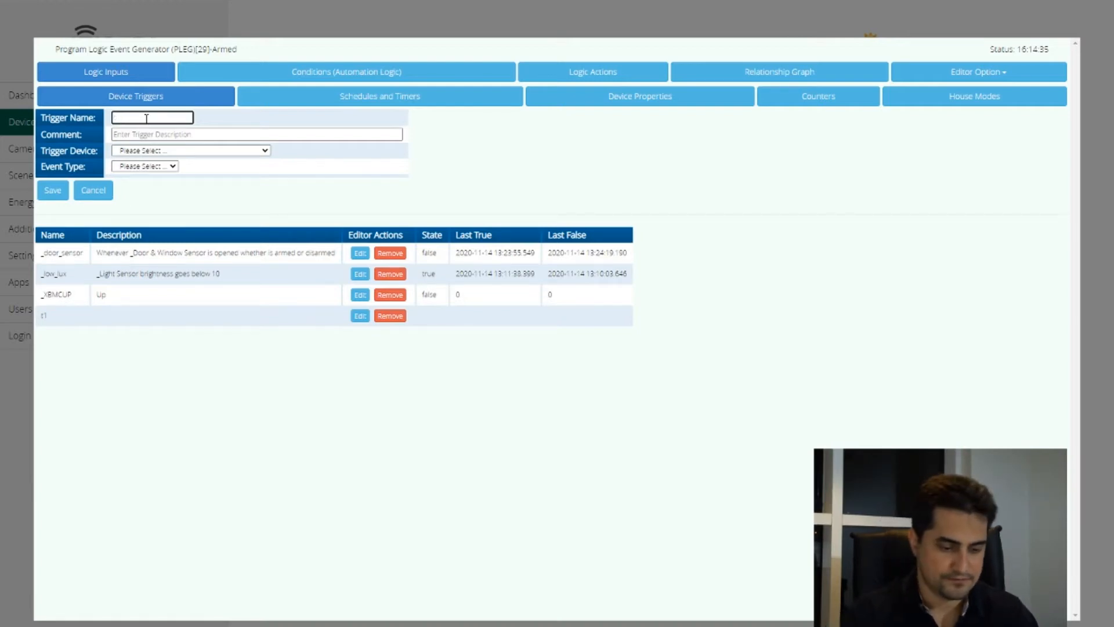
type("_movment")
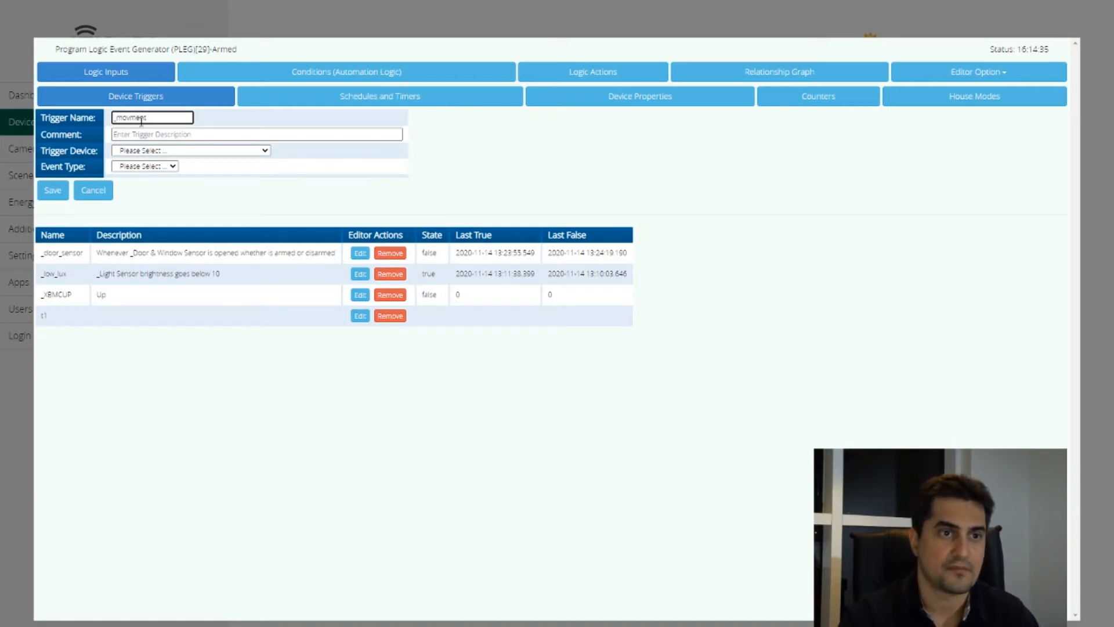
Make the trigger fire whenever _Motion Sensor detects motion whether it is armed or disarmed, and save it
left_click(180, 150)
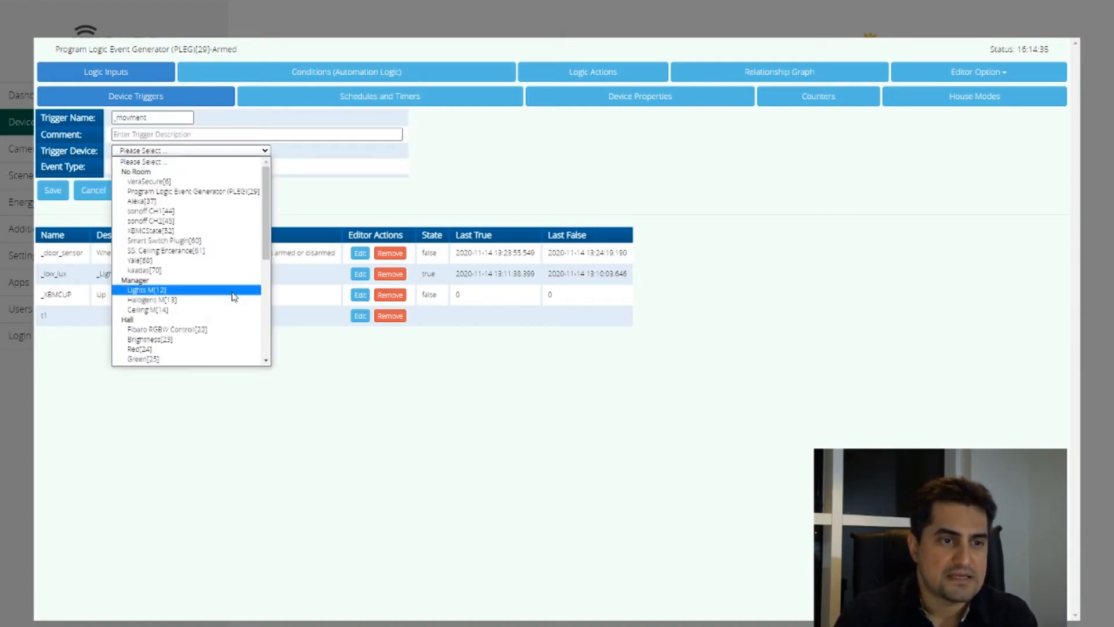
scroll(234, 296, "down", 5)
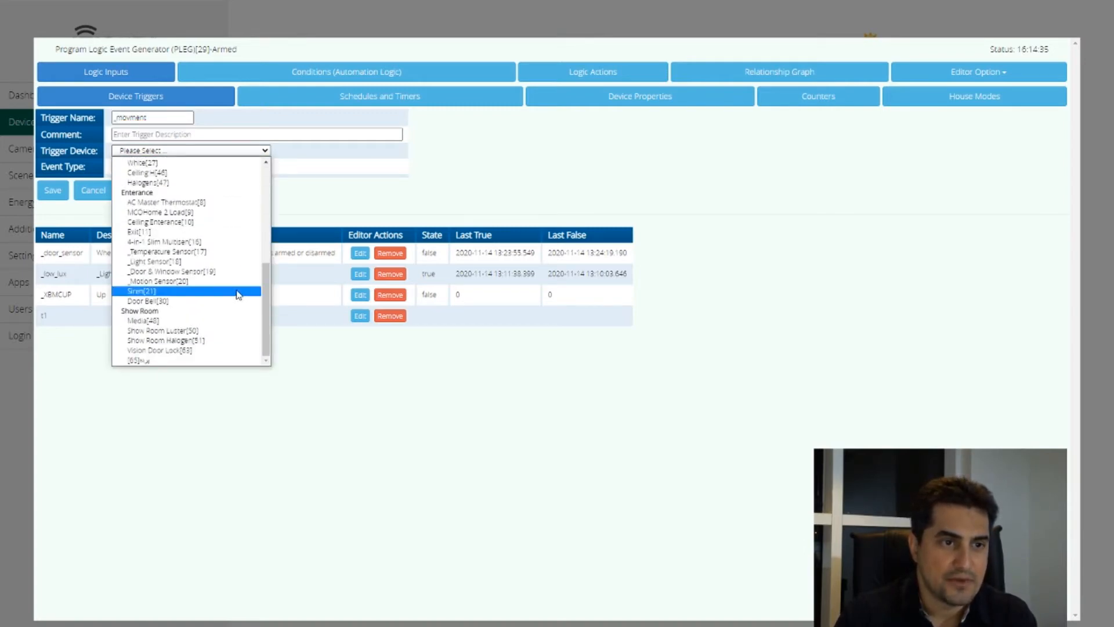
left_click(176, 281)
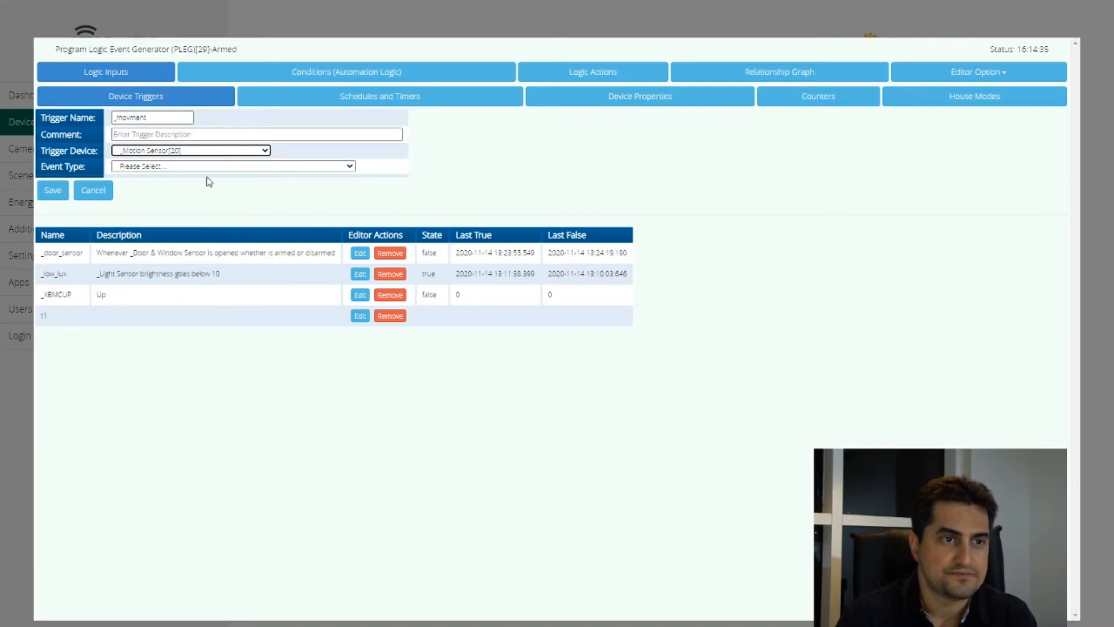
left_click(153, 169)
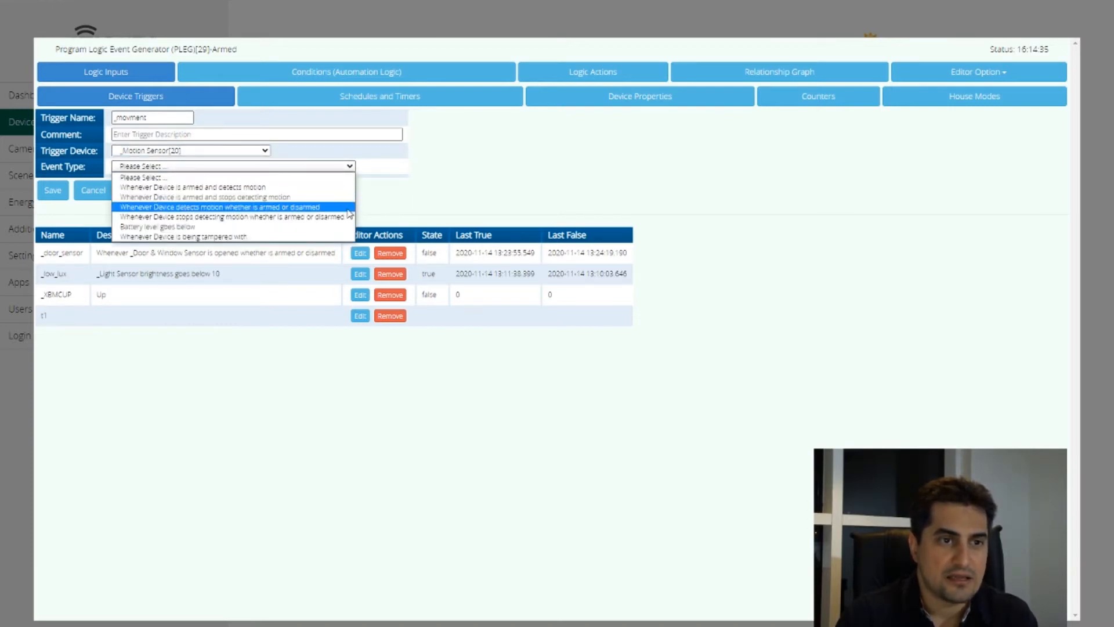
left_click(217, 208)
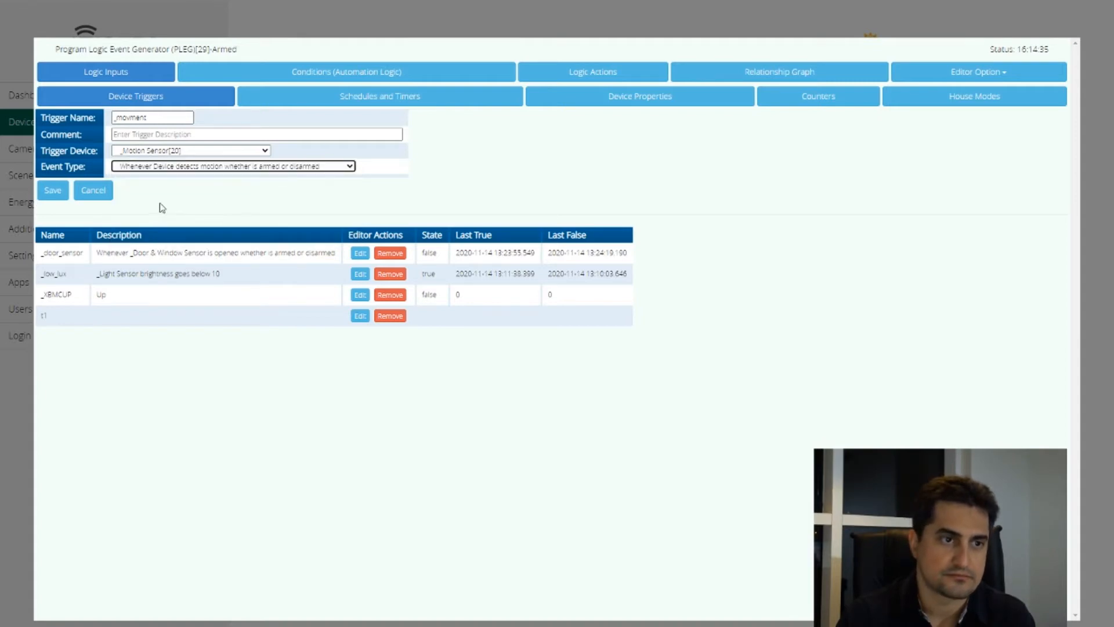
left_click(53, 191)
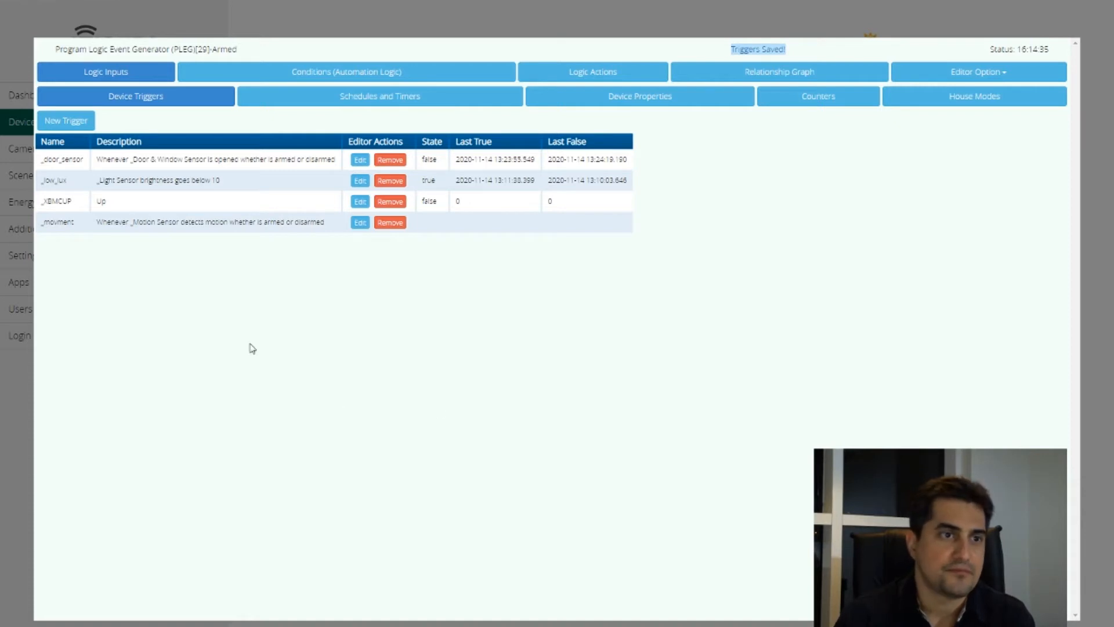
Add another device trigger and name it _light_intensity
left_click(66, 121)
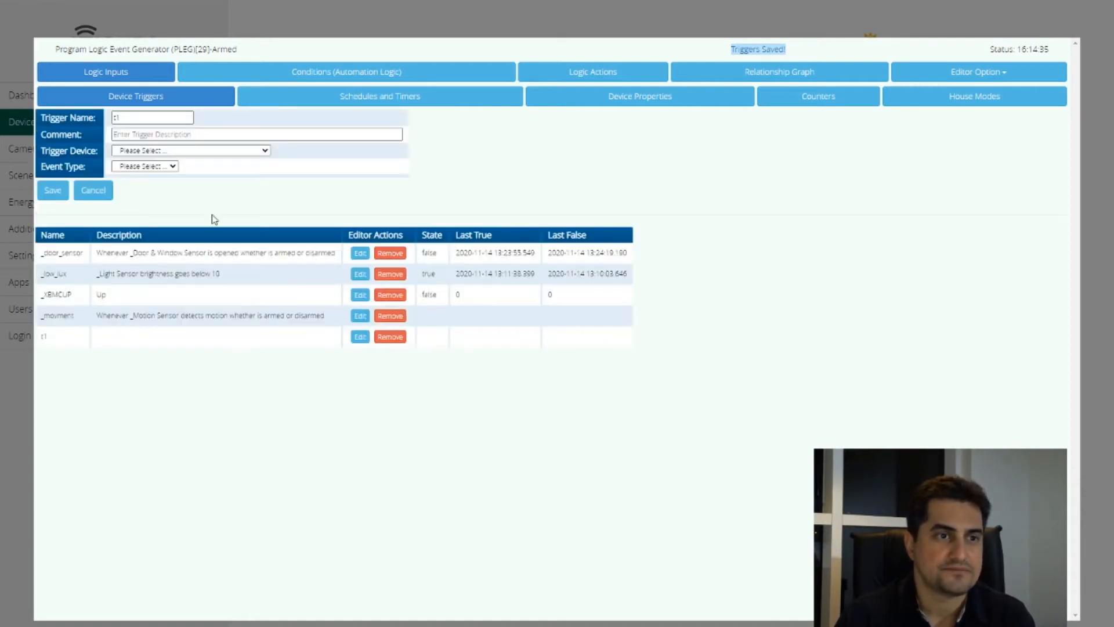
left_click(144, 119)
key("BackSpace")
key("BackSpace")
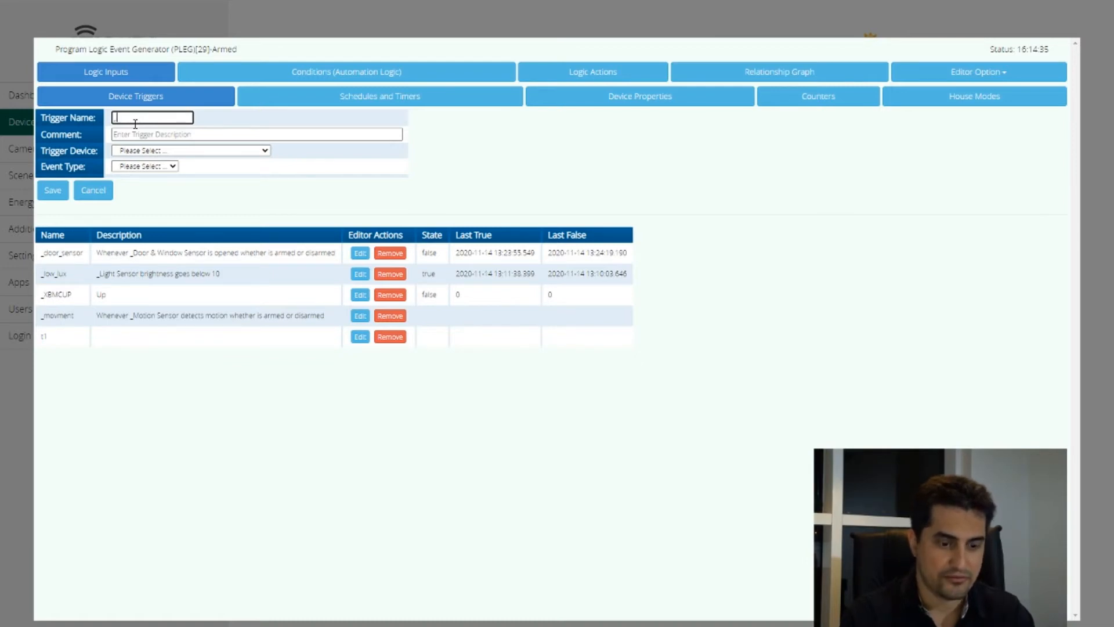
type("_lig")
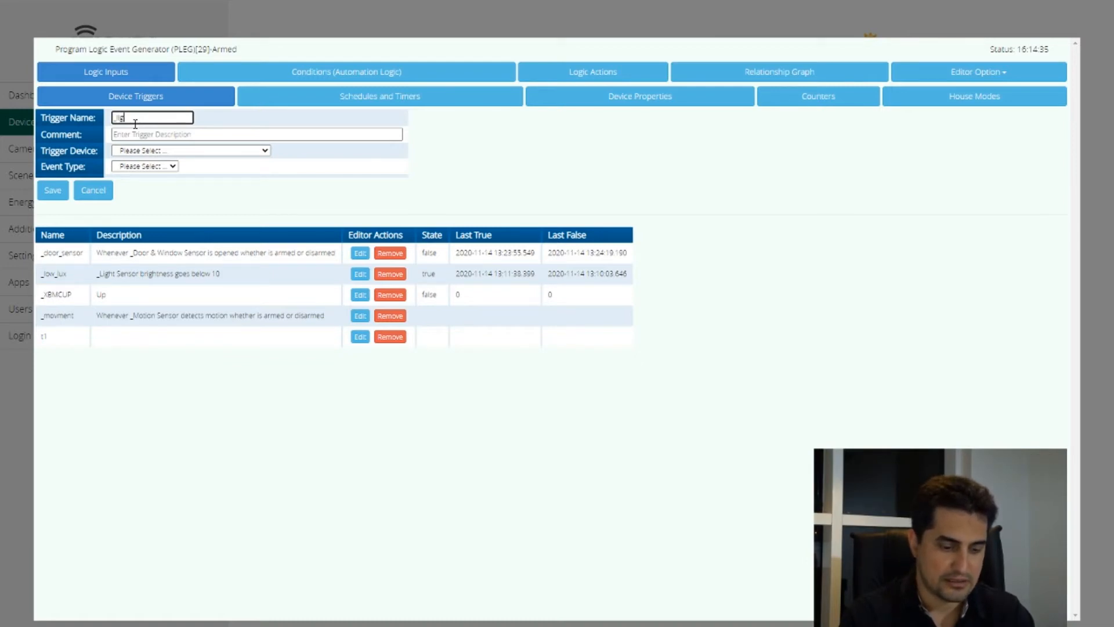
type("ht_o")
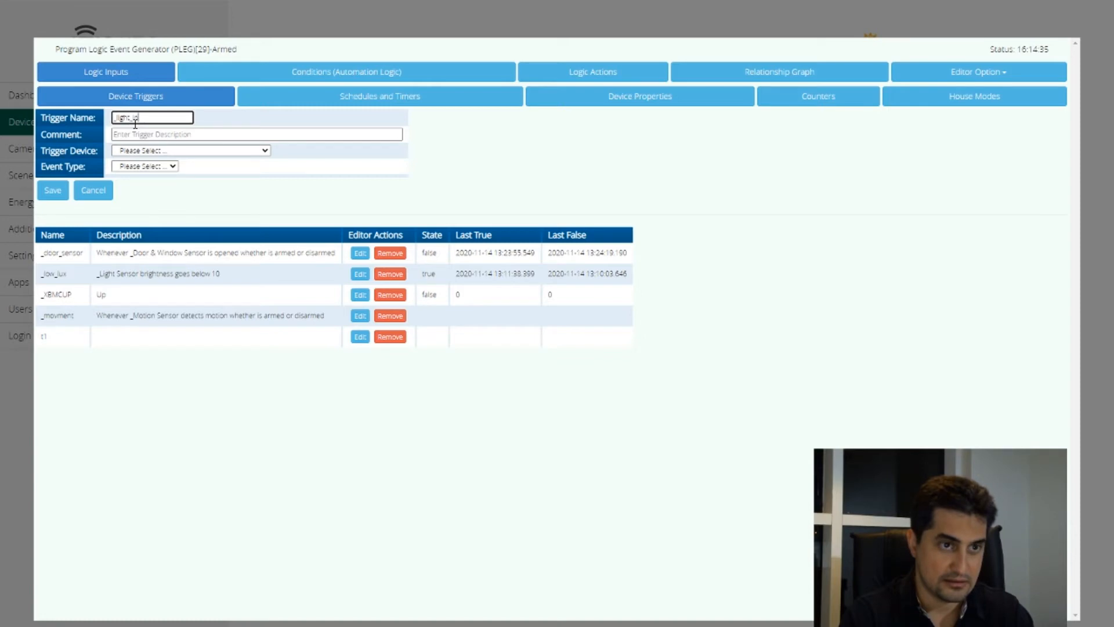
type("n")
key("BackSpace")
type("o")
type("ntensity")
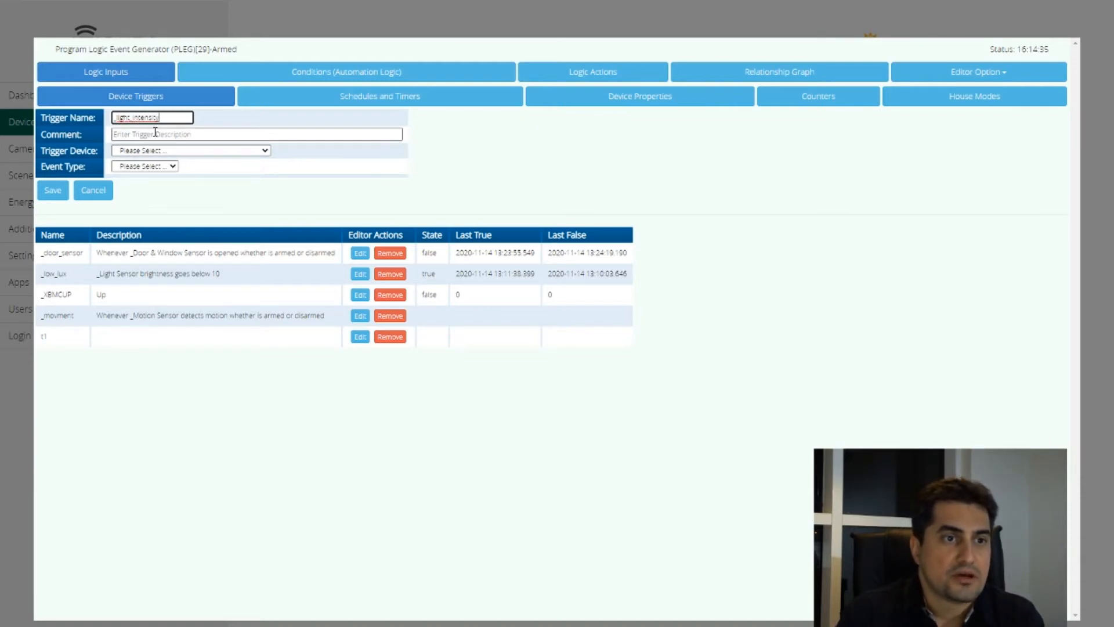
Describe the _light_intensity trigger with the comment "lux less than 10"
left_click(291, 136)
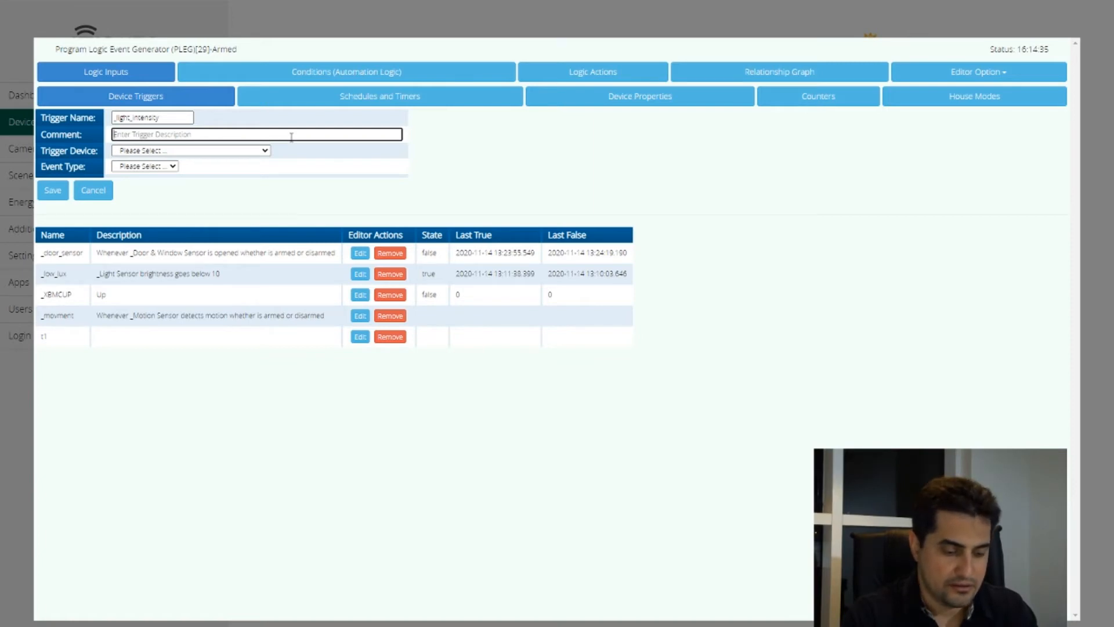
type("lux")
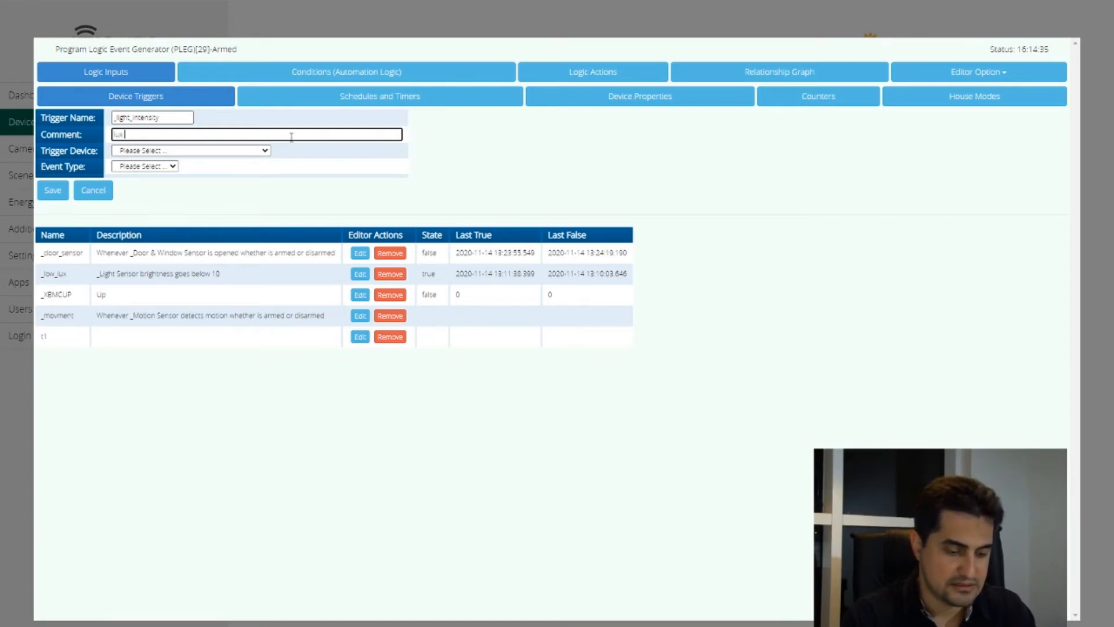
type(" less ")
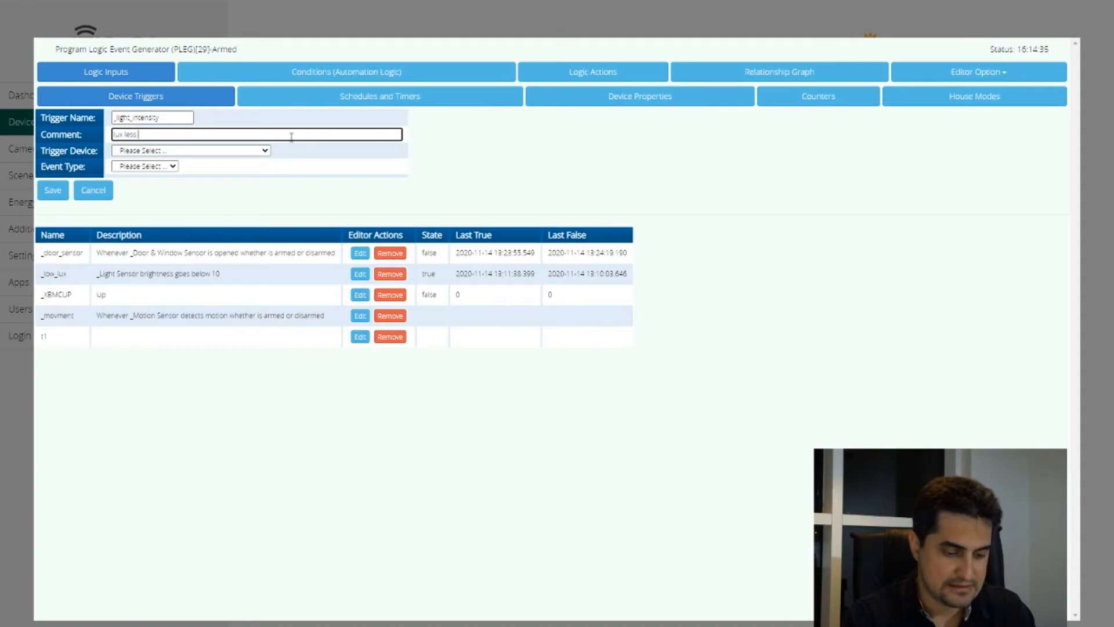
type("than 10")
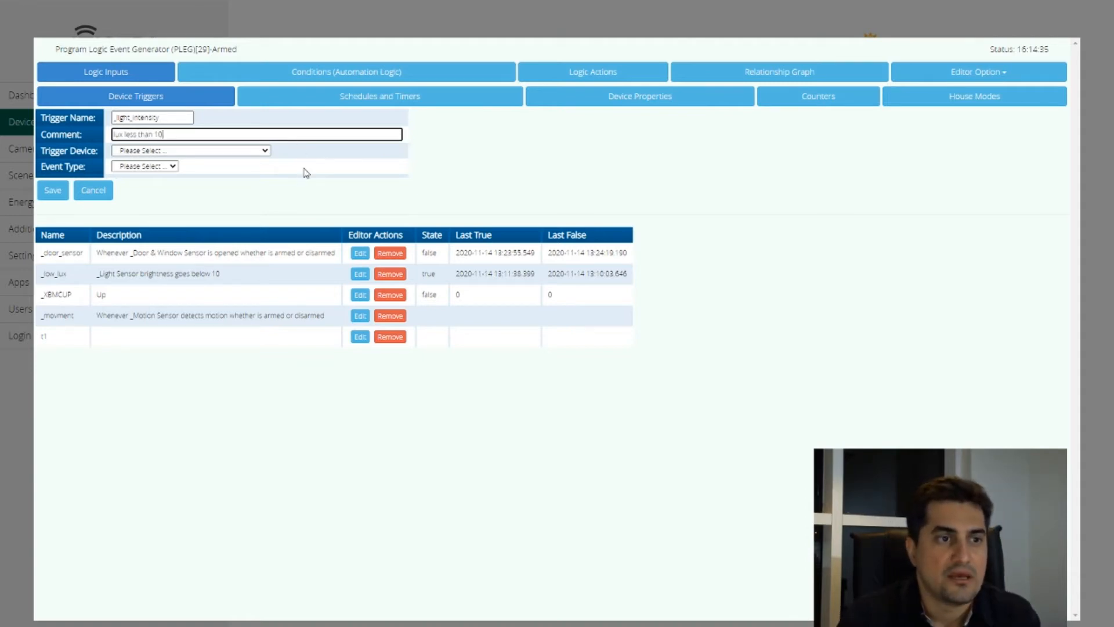
Make the trigger fire when _Light Sensor brightness goes below level 10, and save it
left_click(230, 152)
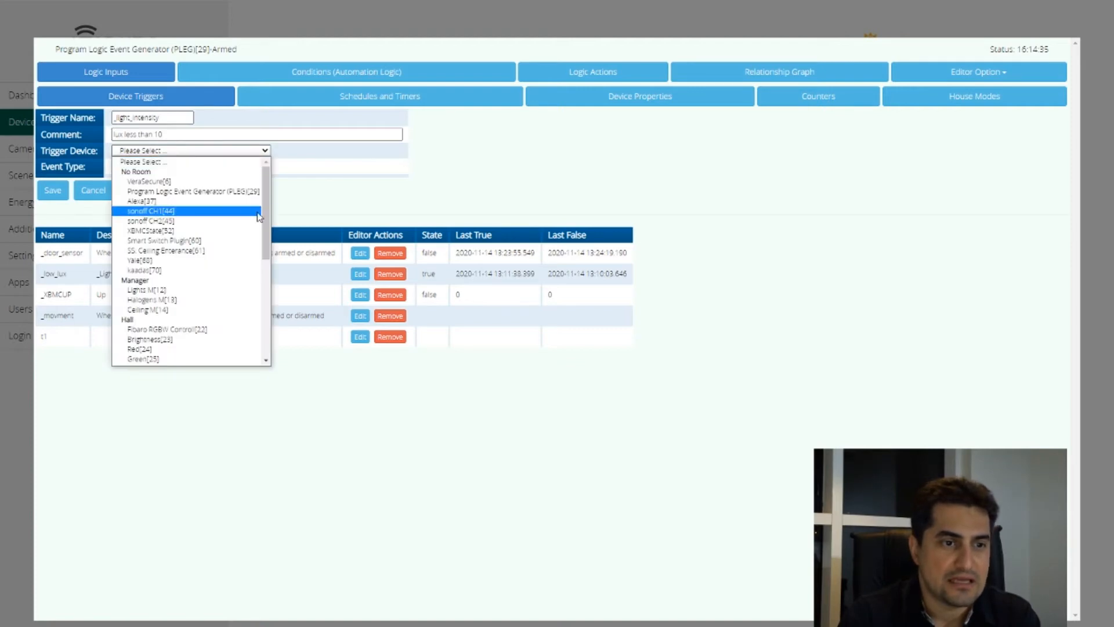
left_click_drag(270, 214, 279, 295)
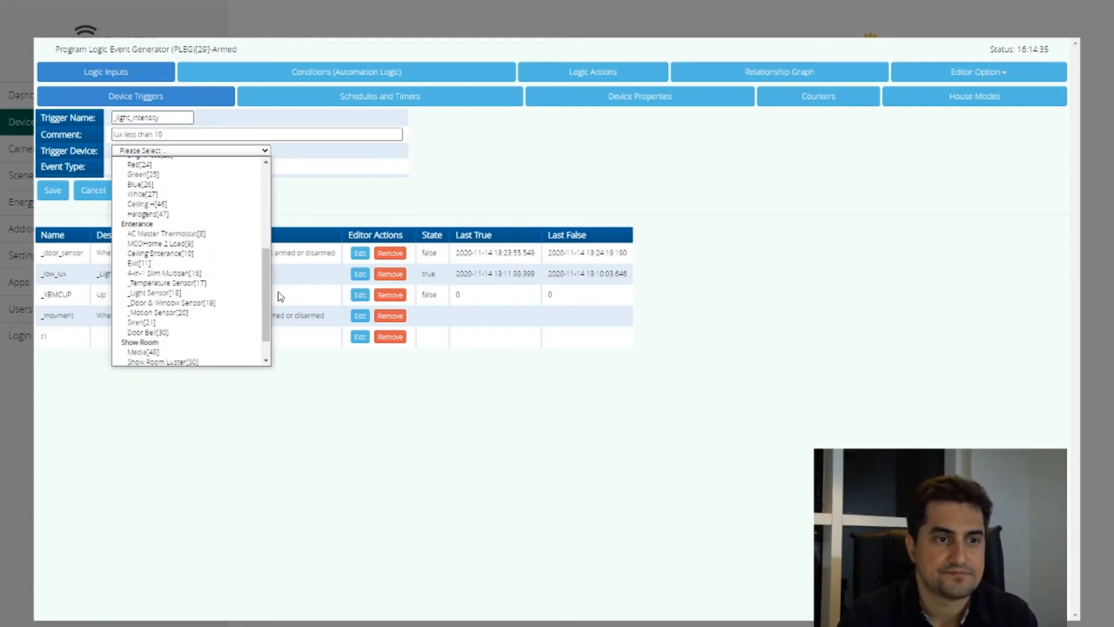
left_click(179, 294)
left_click(166, 167)
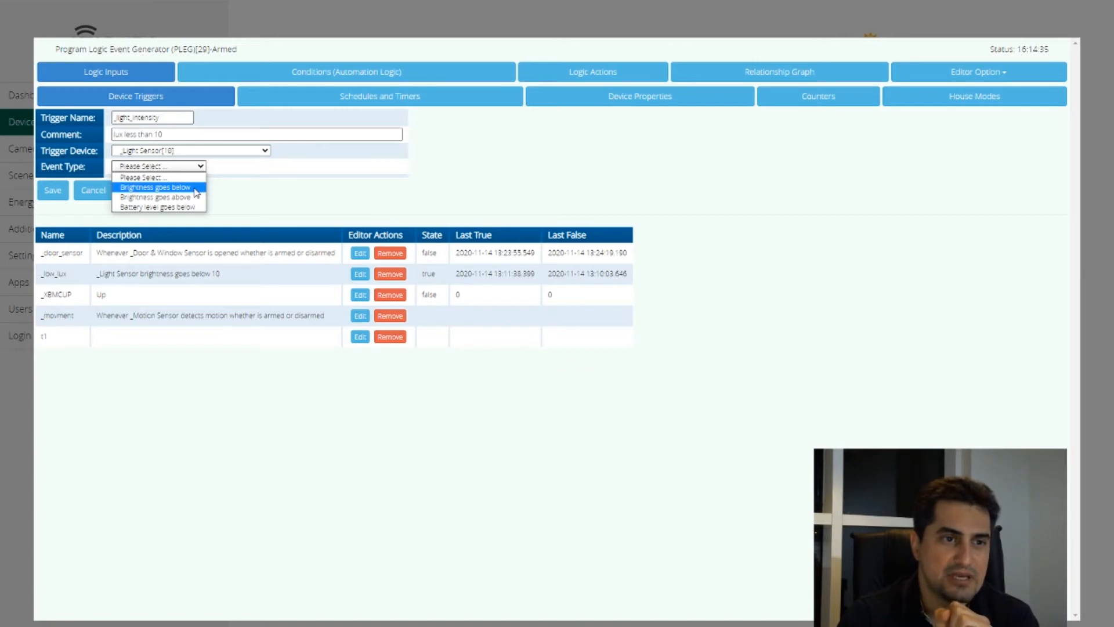
left_click(188, 187)
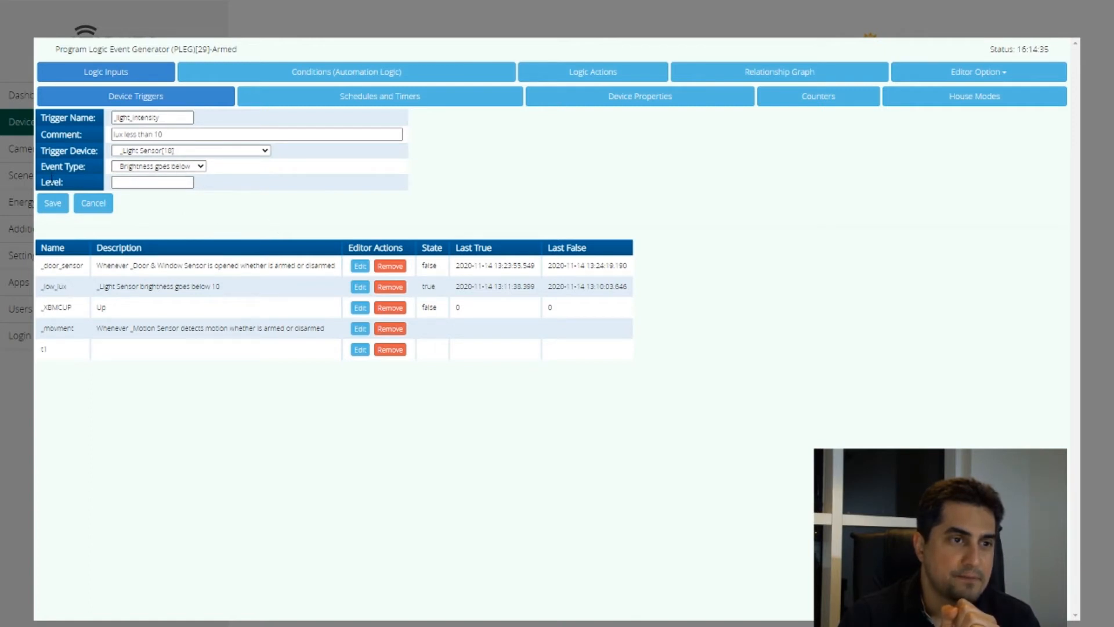
left_click(135, 183)
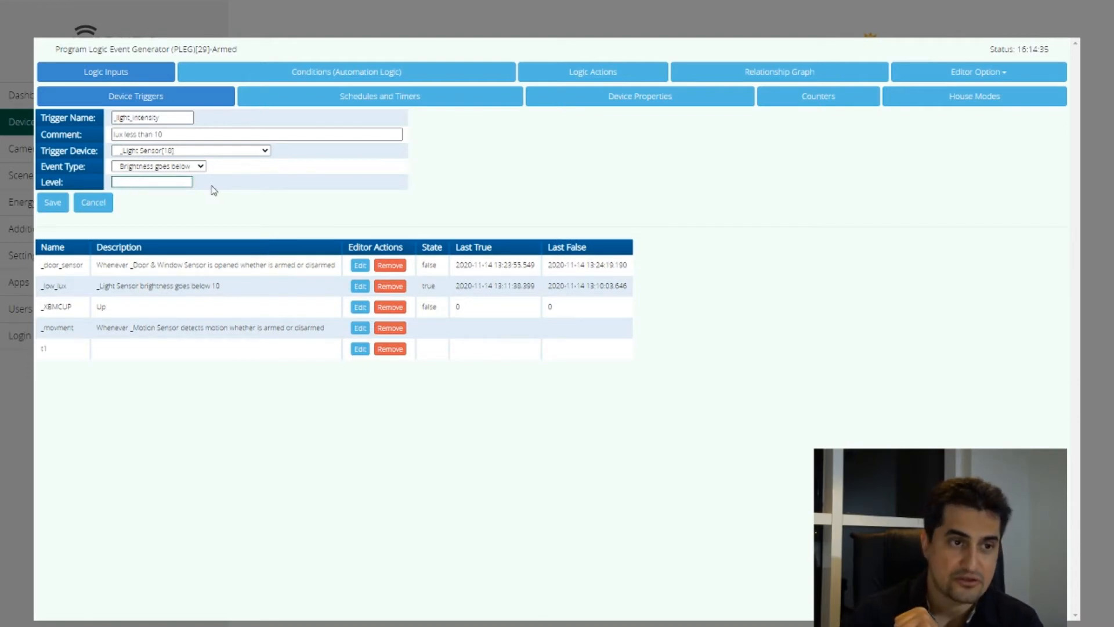
type("10")
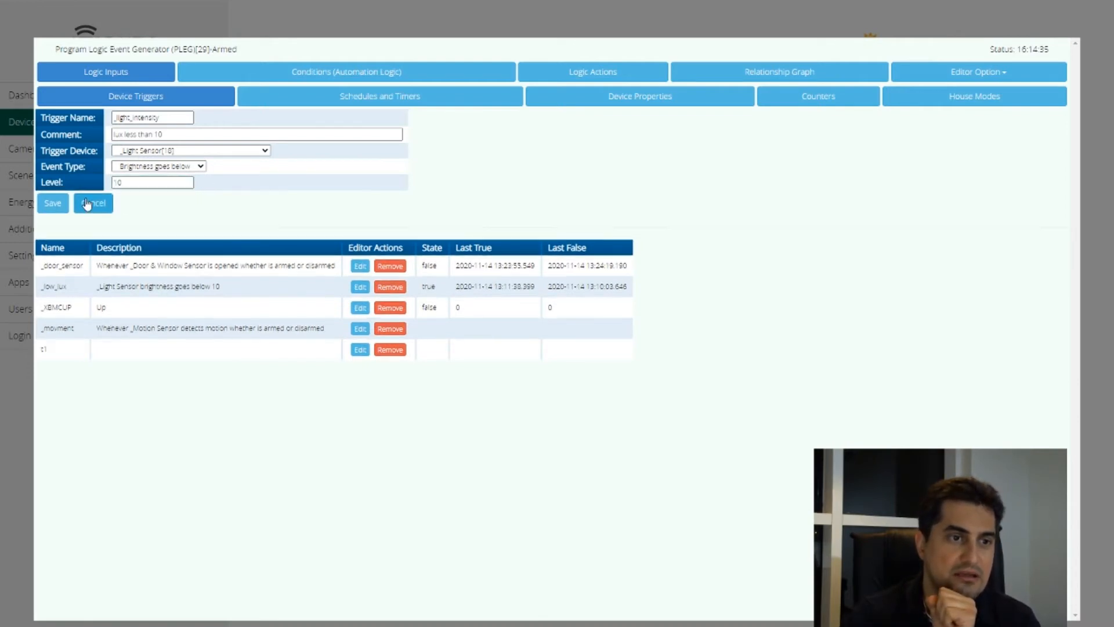
left_click(52, 202)
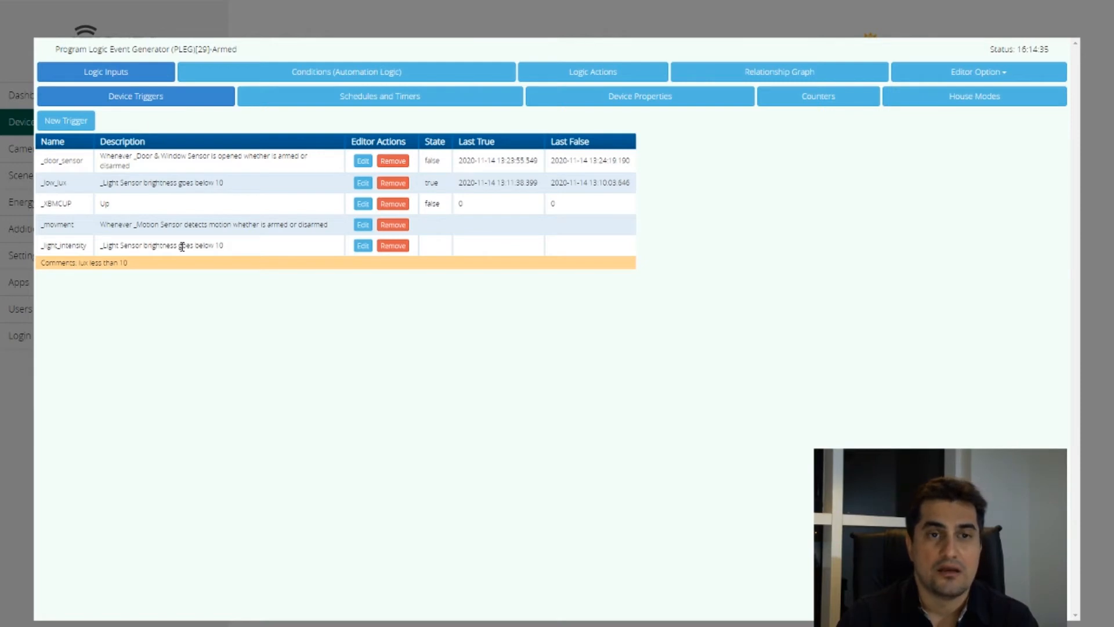
Add a new automation logic condition and name it _turn_on_light
left_click(325, 75)
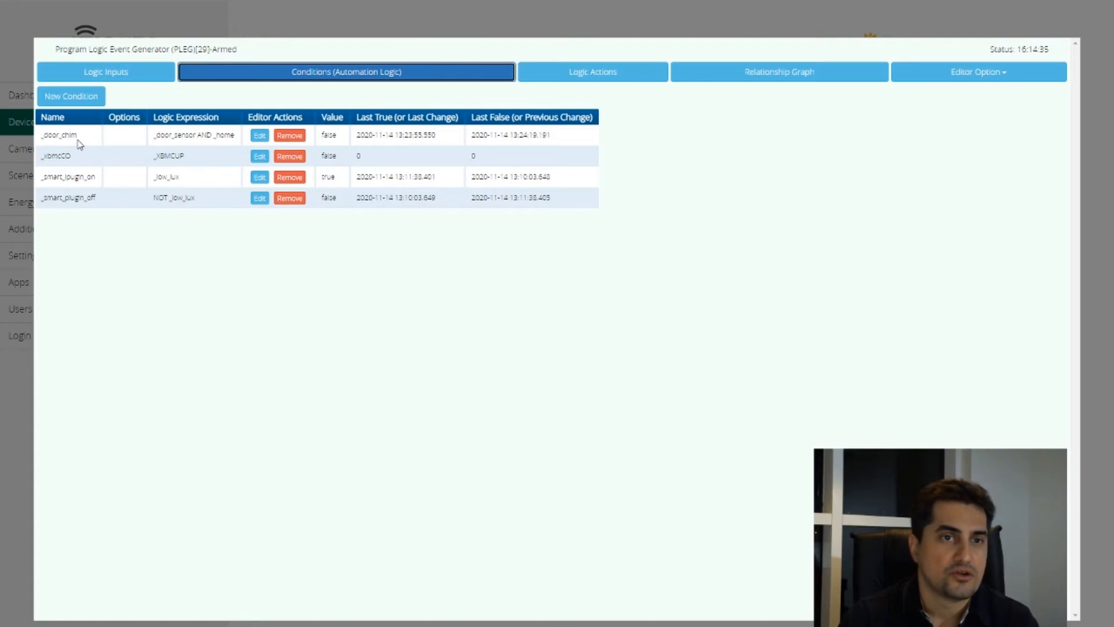
left_click(64, 97)
left_click(151, 92)
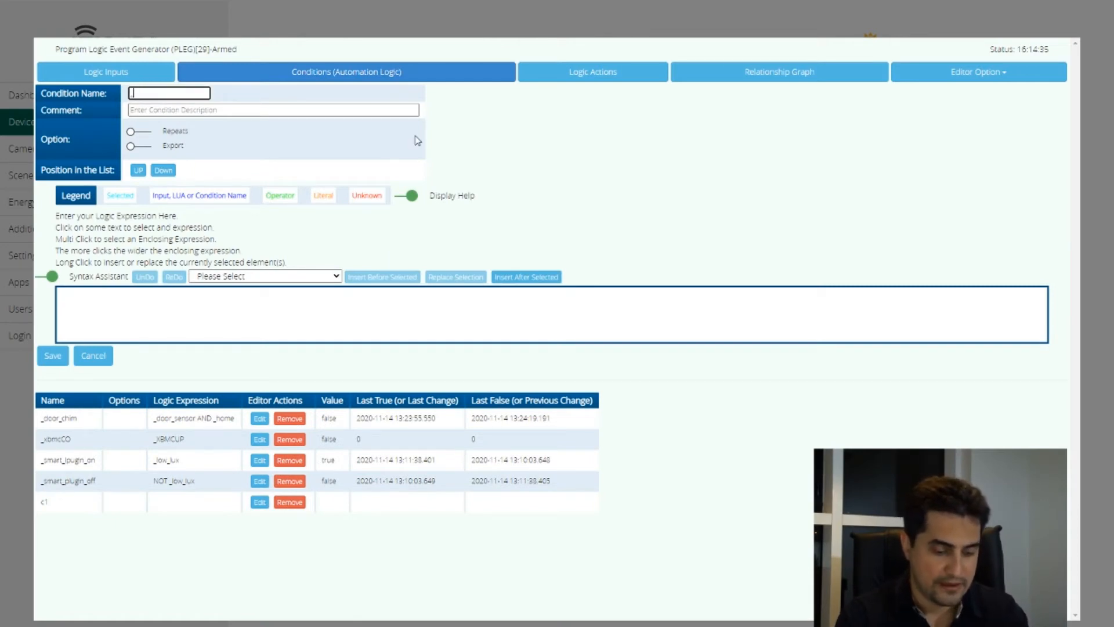
type("tur")
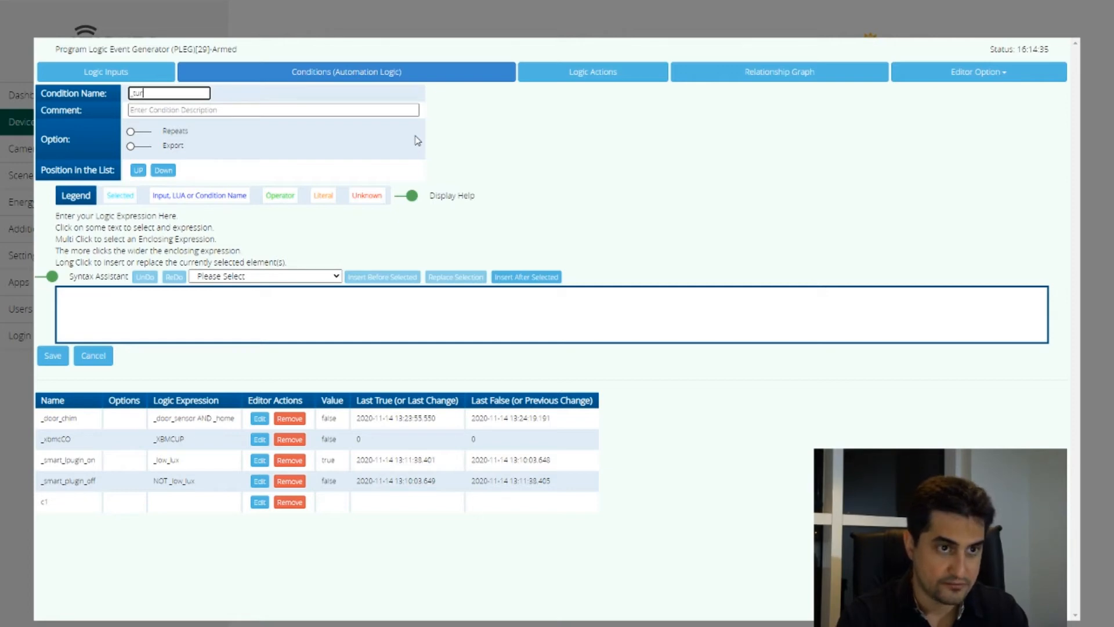
type("n_")
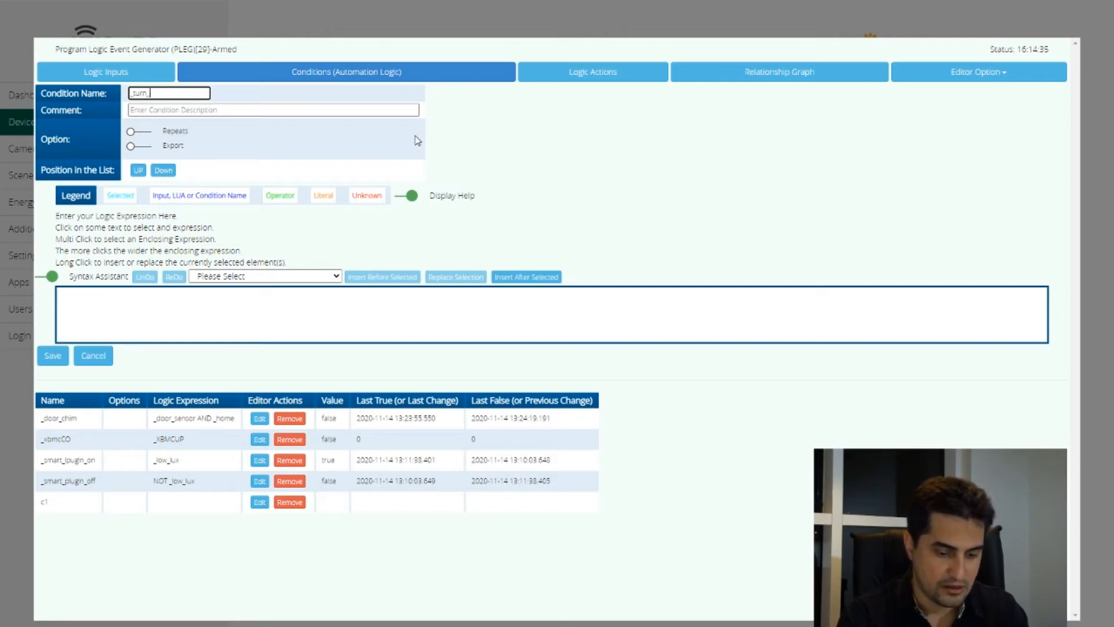
type("on_lights")
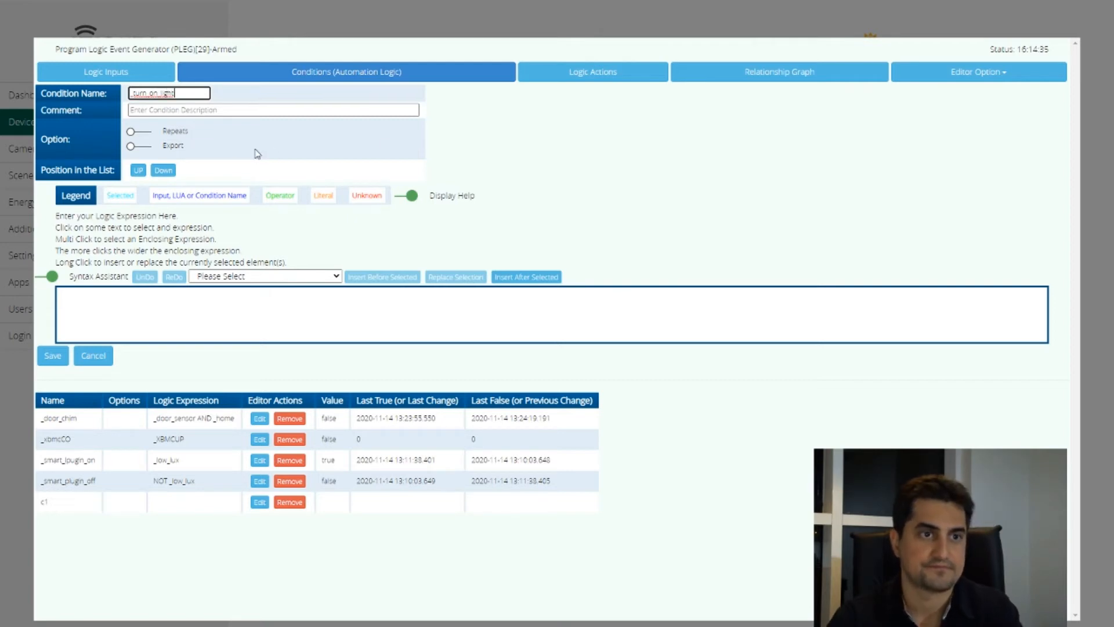
Insert the _movment input trigger as the first element of the _turn_on_light logic expression
left_click(644, 209)
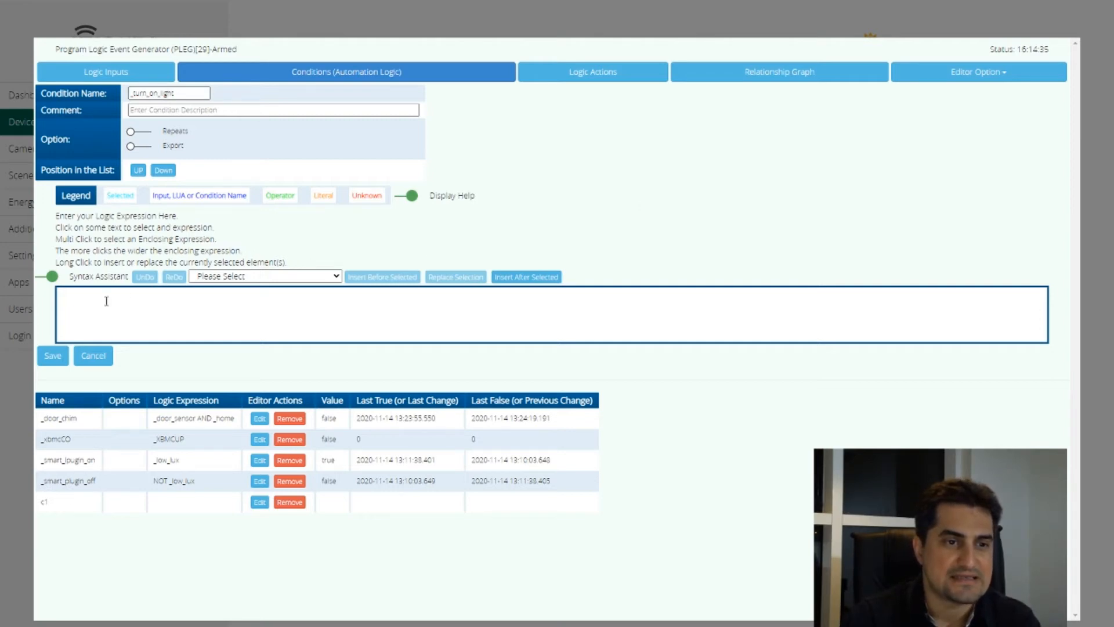
left_click(255, 276)
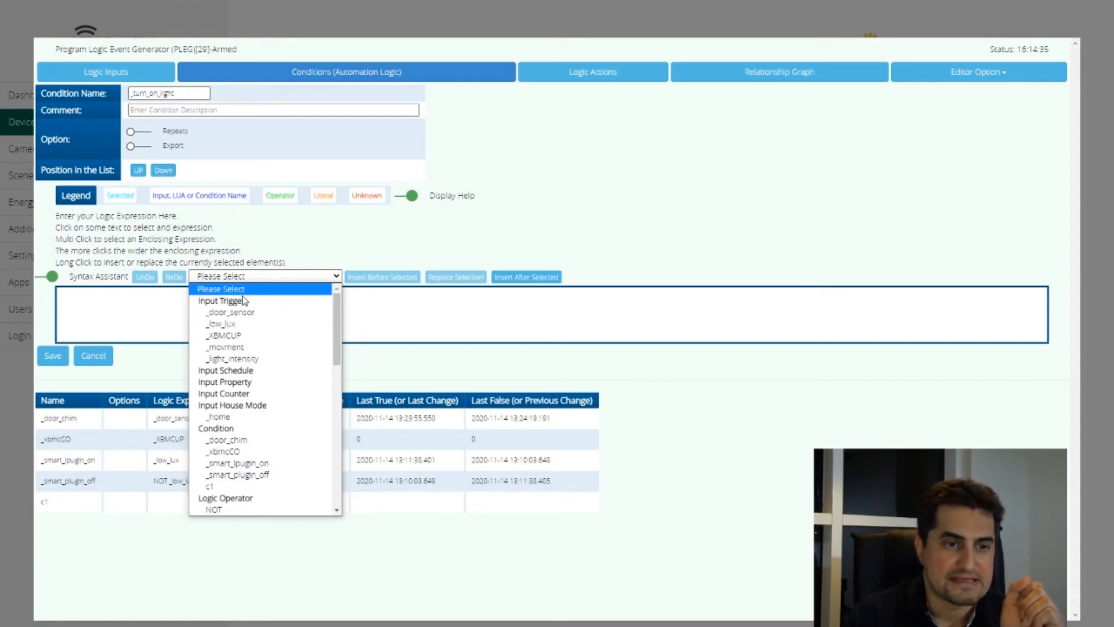
left_click(243, 348)
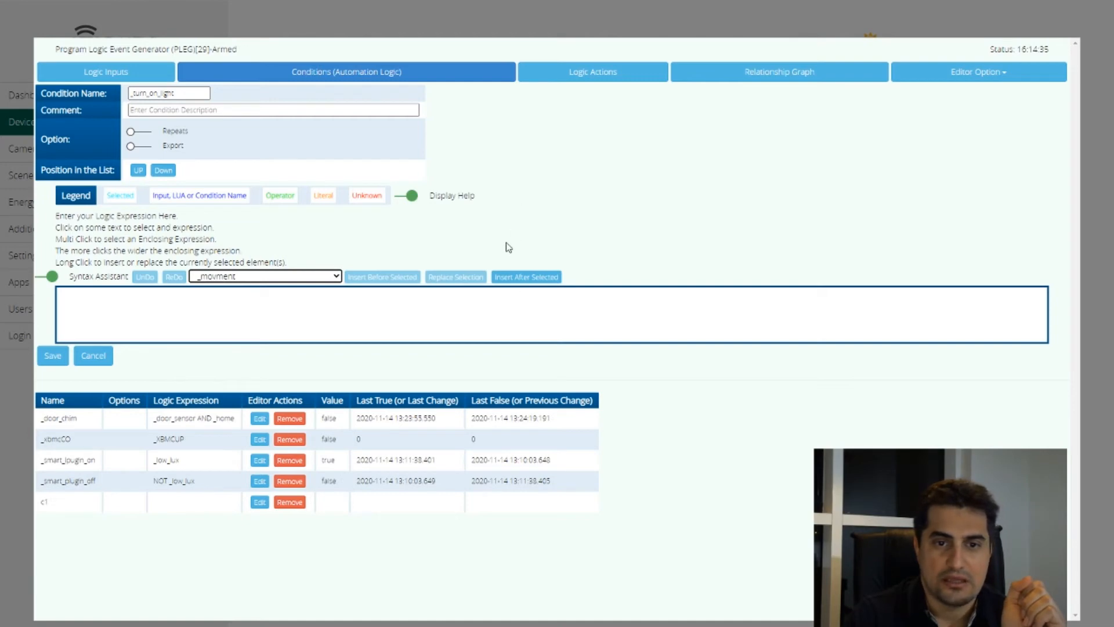
left_click(544, 278)
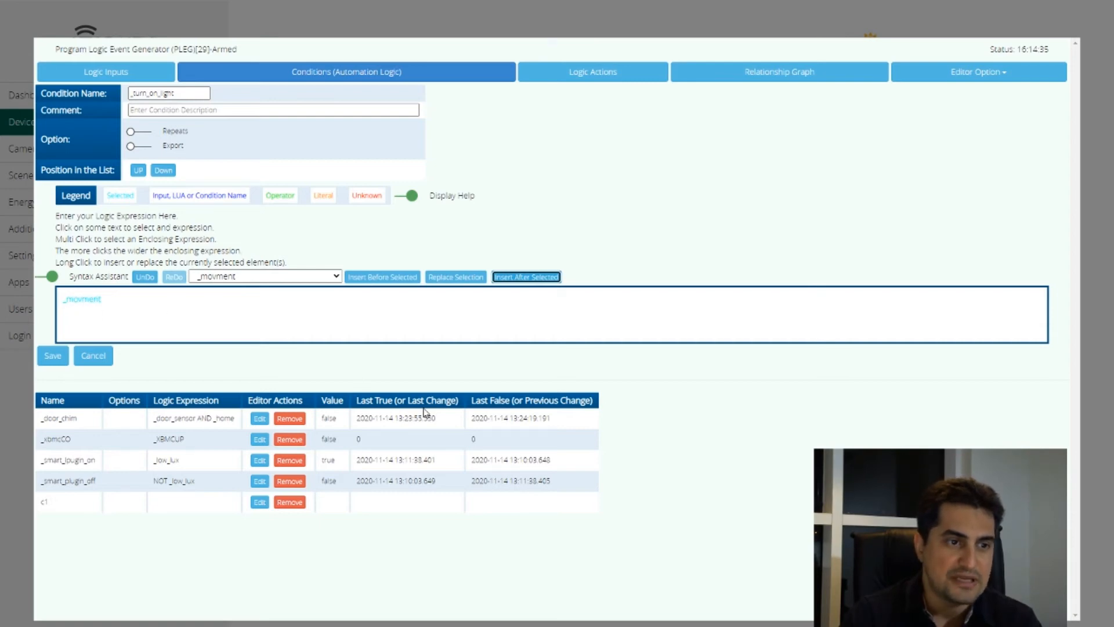
Append the AND operator and the _light_intensity trigger after _movment, and save the condition
left_click(256, 279)
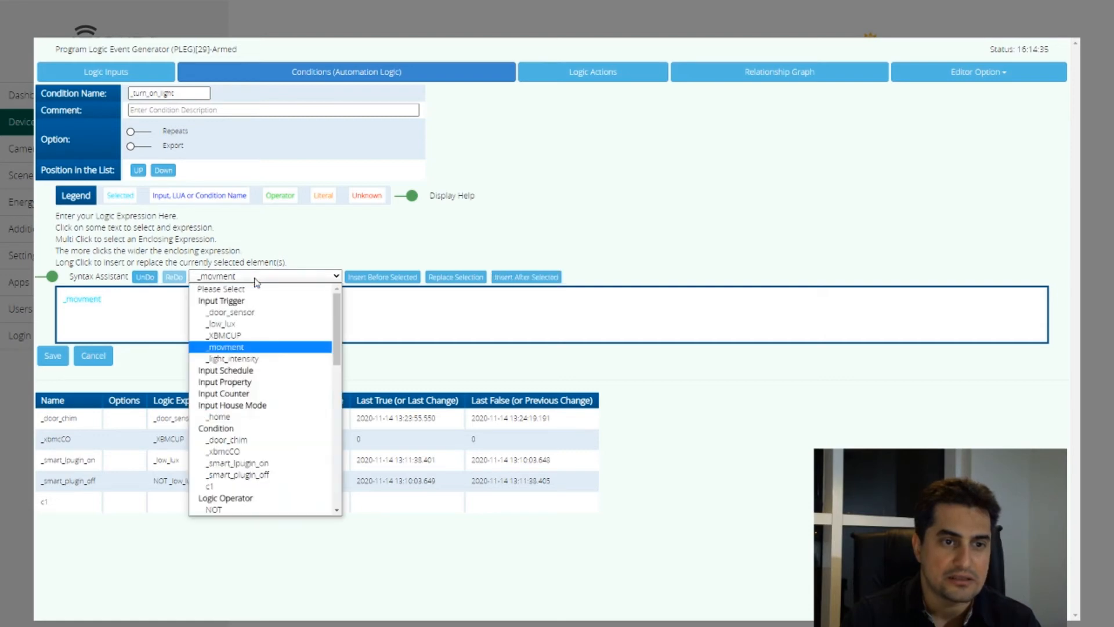
left_click_drag(337, 324, 338, 355)
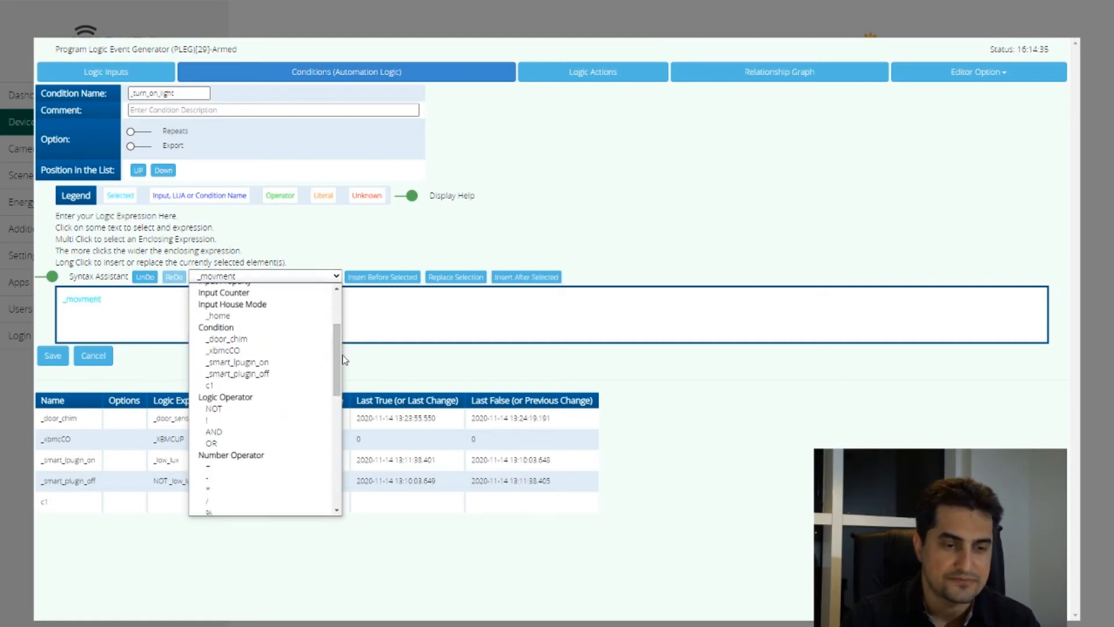
left_click(231, 432)
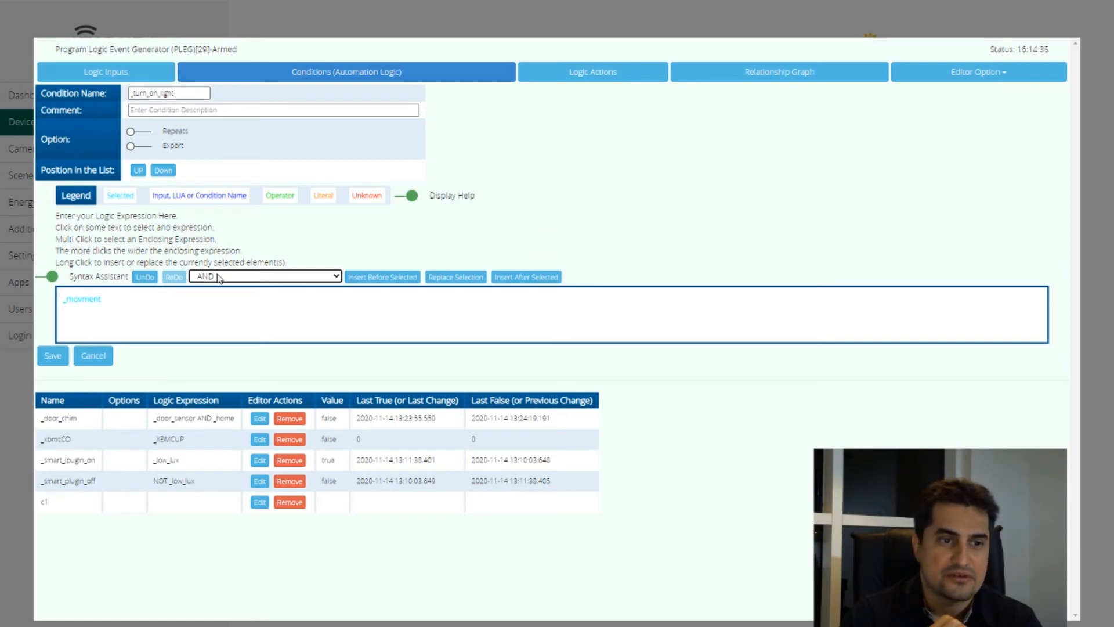
left_click(517, 281)
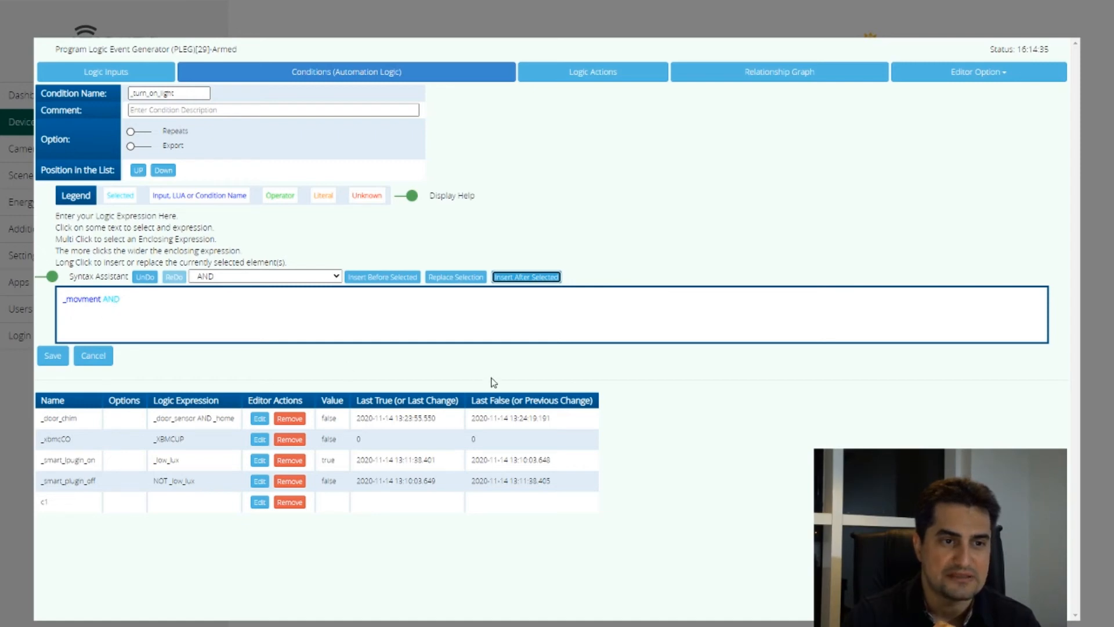
left_click(276, 278)
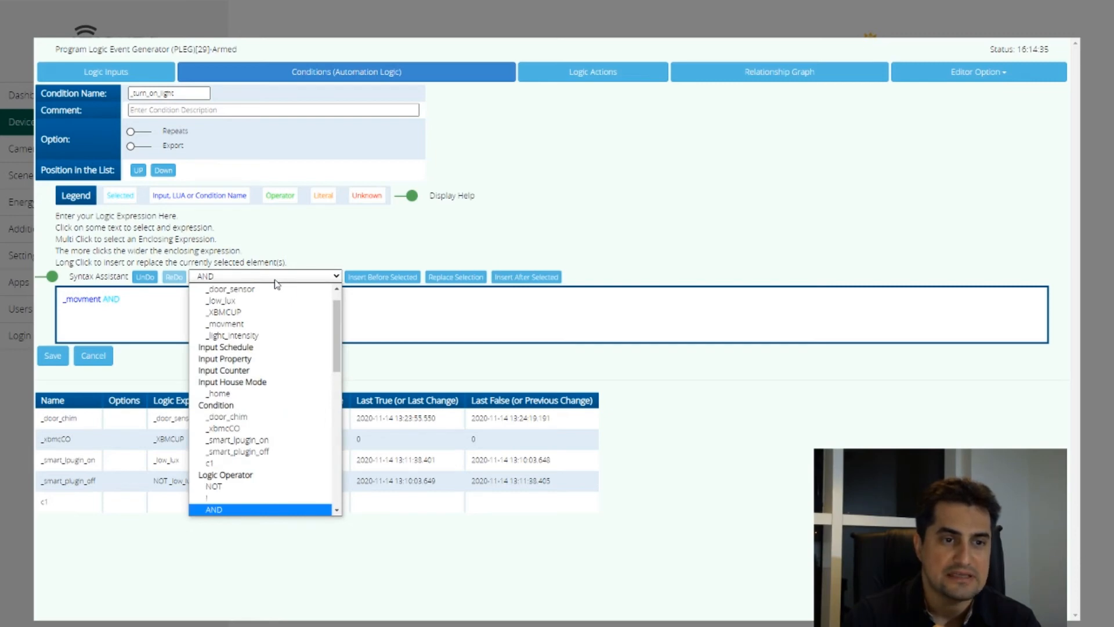
left_click(249, 336)
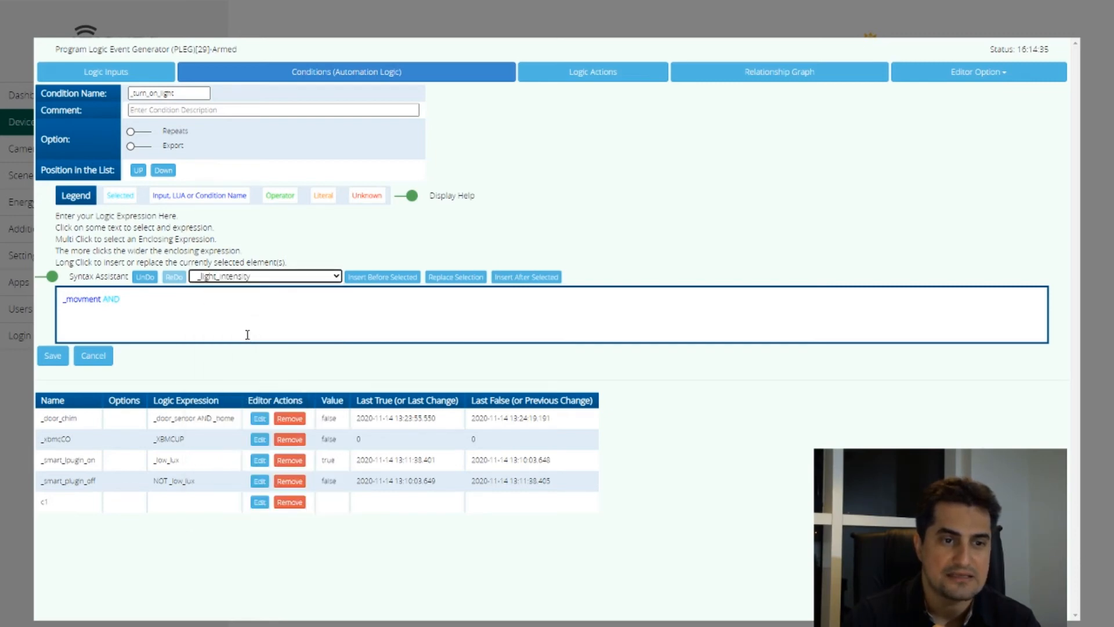
left_click(522, 278)
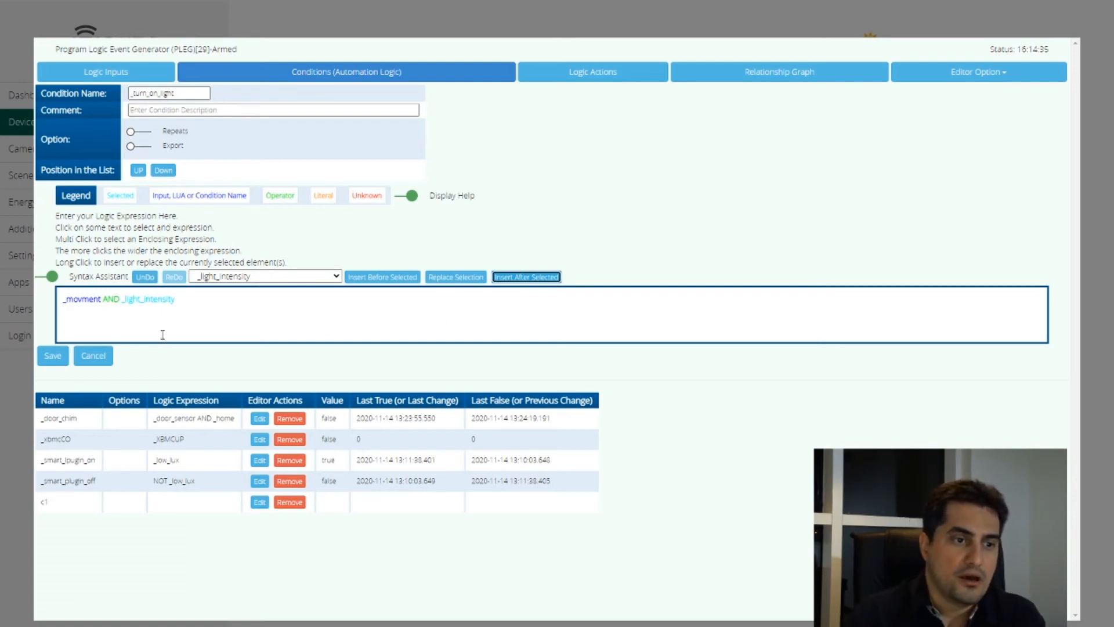
left_click(59, 363)
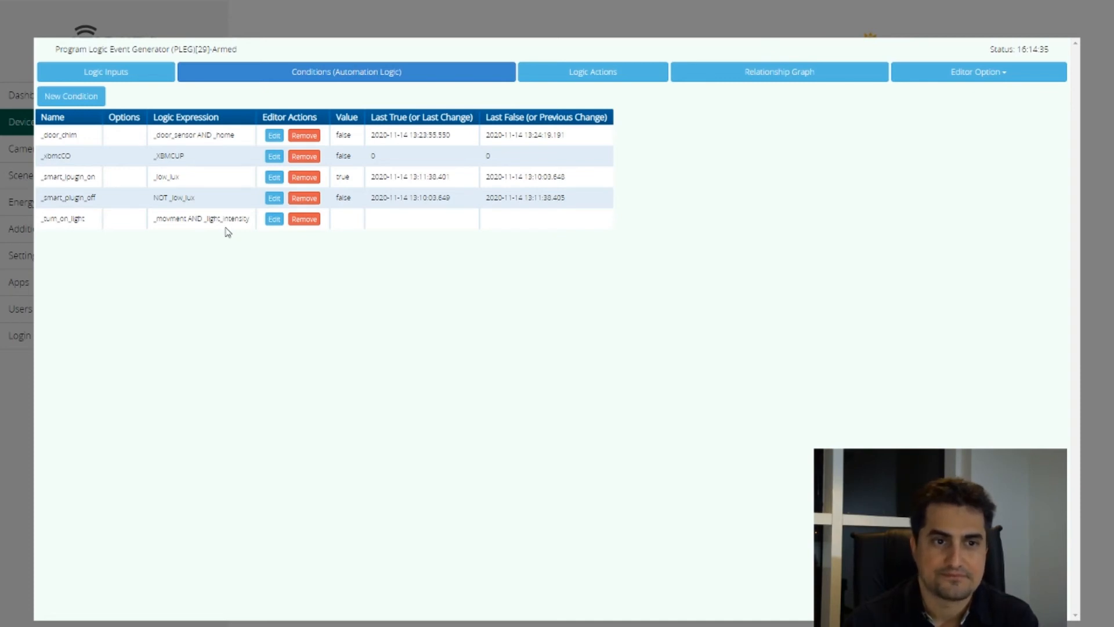
Create a logic action for the _turn_on_light condition and add the device Ceiling Enterance[10] to its Immediate interval
left_click(594, 74)
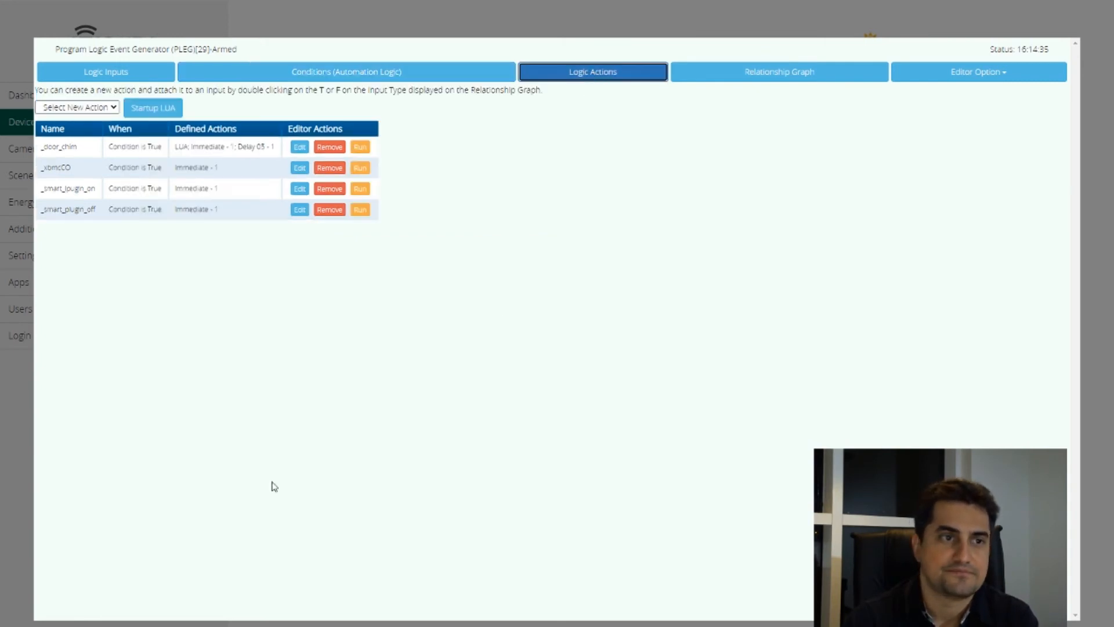
left_click(58, 108)
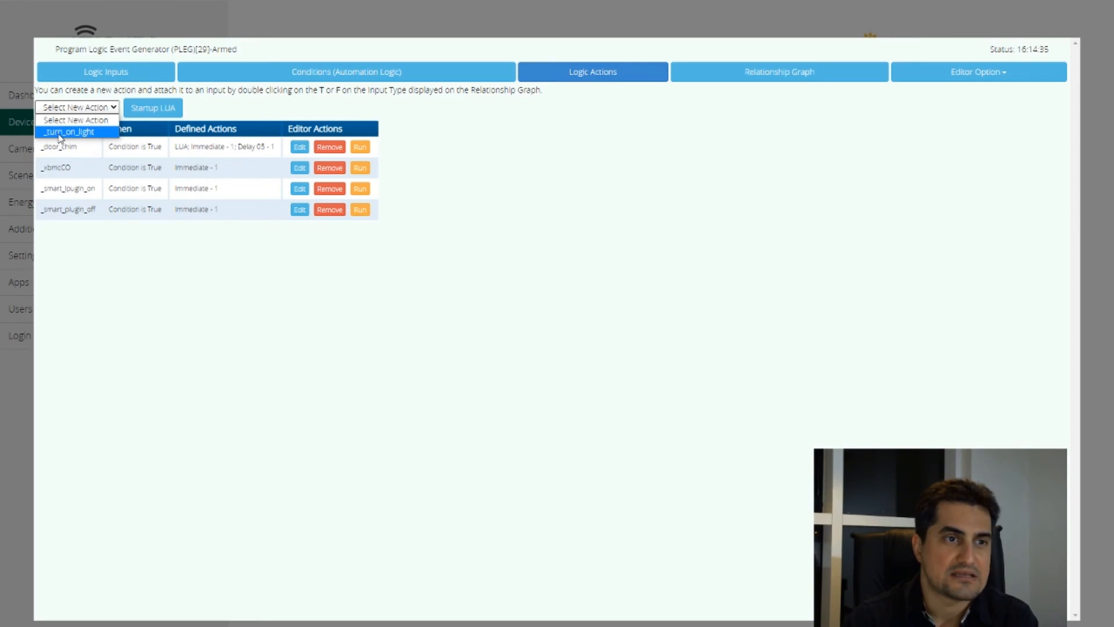
left_click(60, 132)
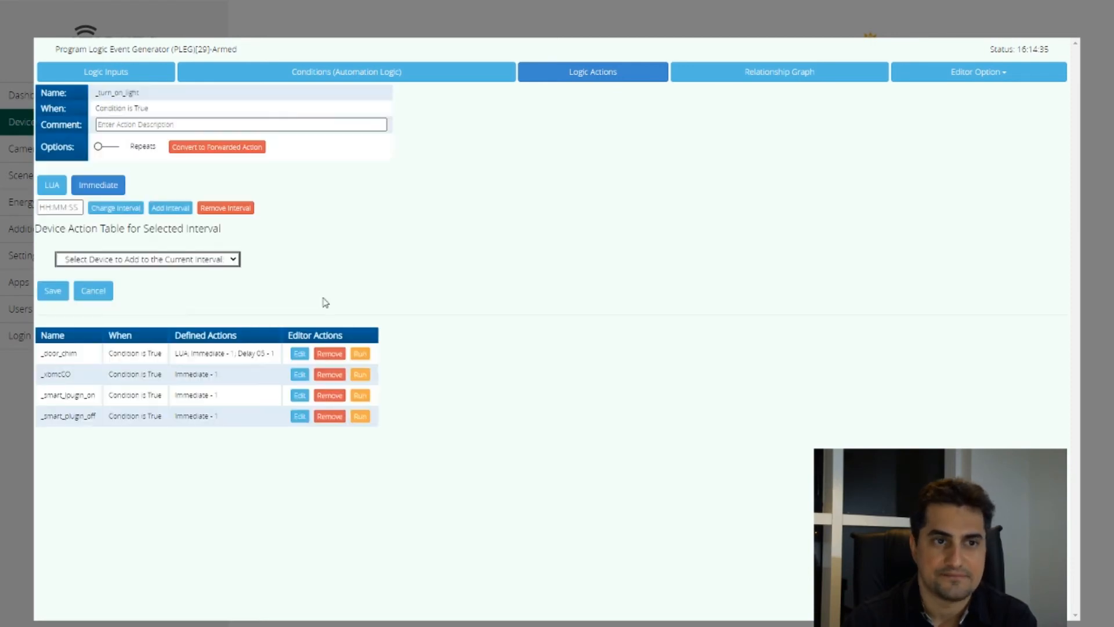
left_click(98, 186)
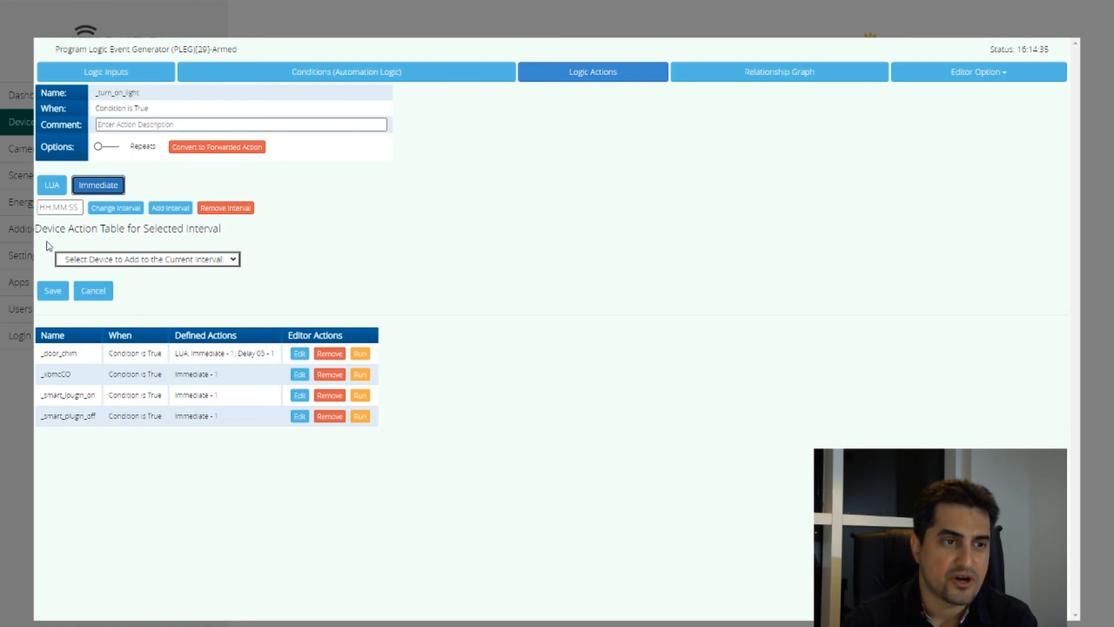
left_click(120, 260)
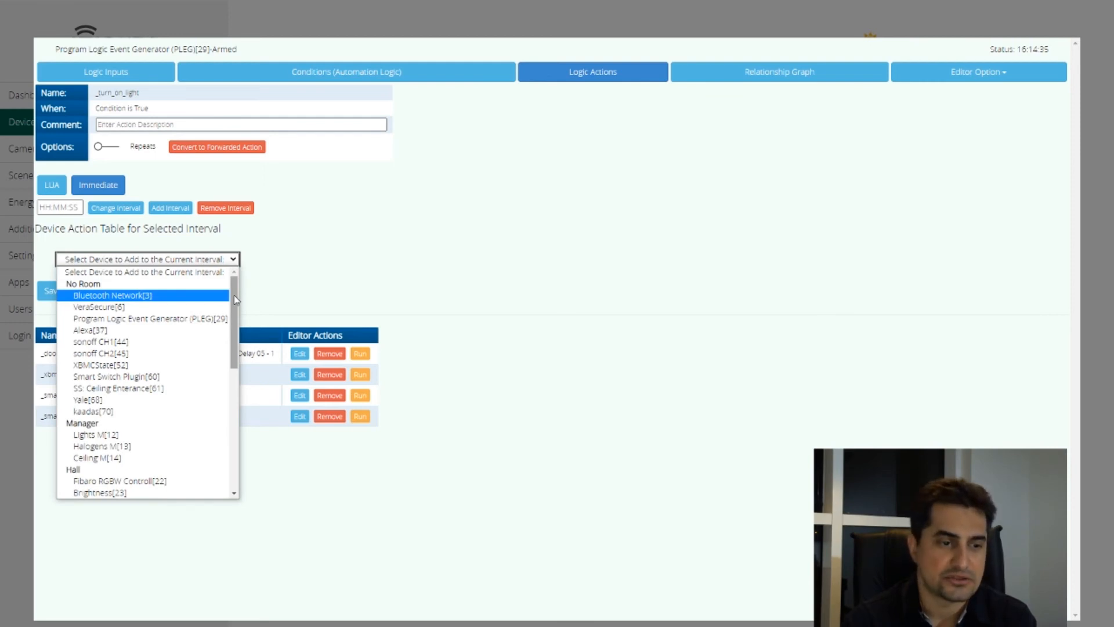
left_click_drag(236, 299, 234, 383)
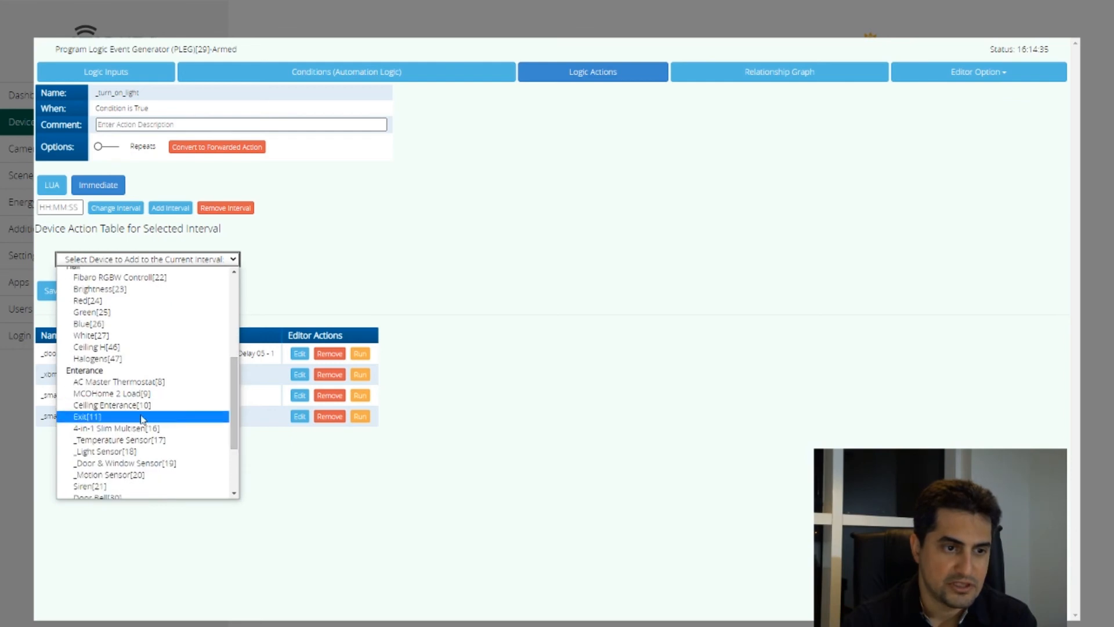
left_click(94, 406)
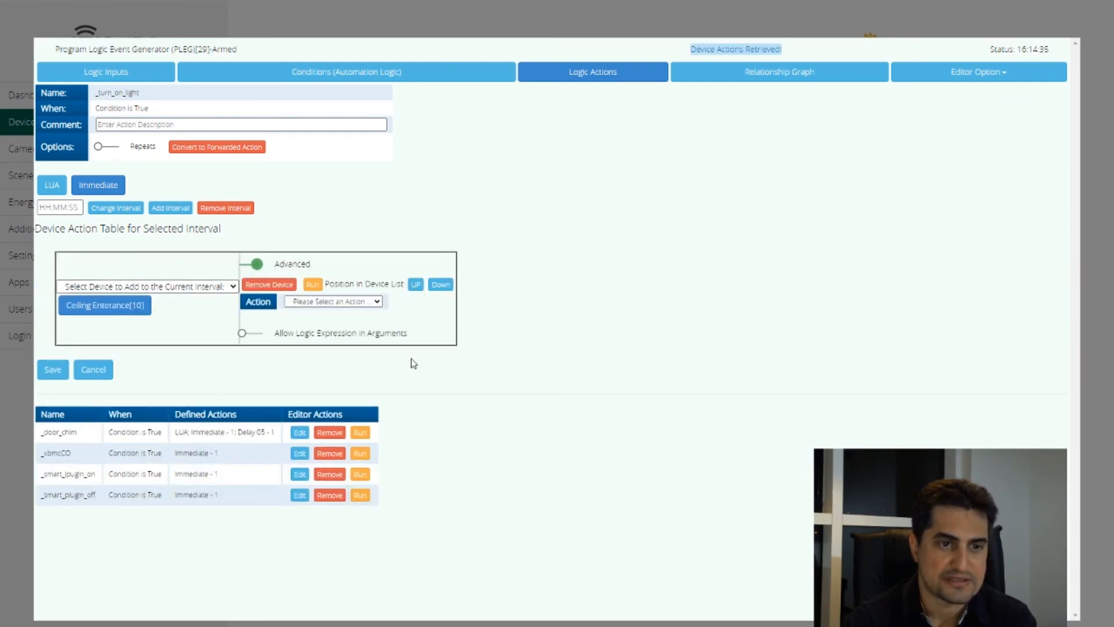
Turn off the Advanced view for Ceiling Enterance, set the light to ON, and save the action
left_click(251, 266)
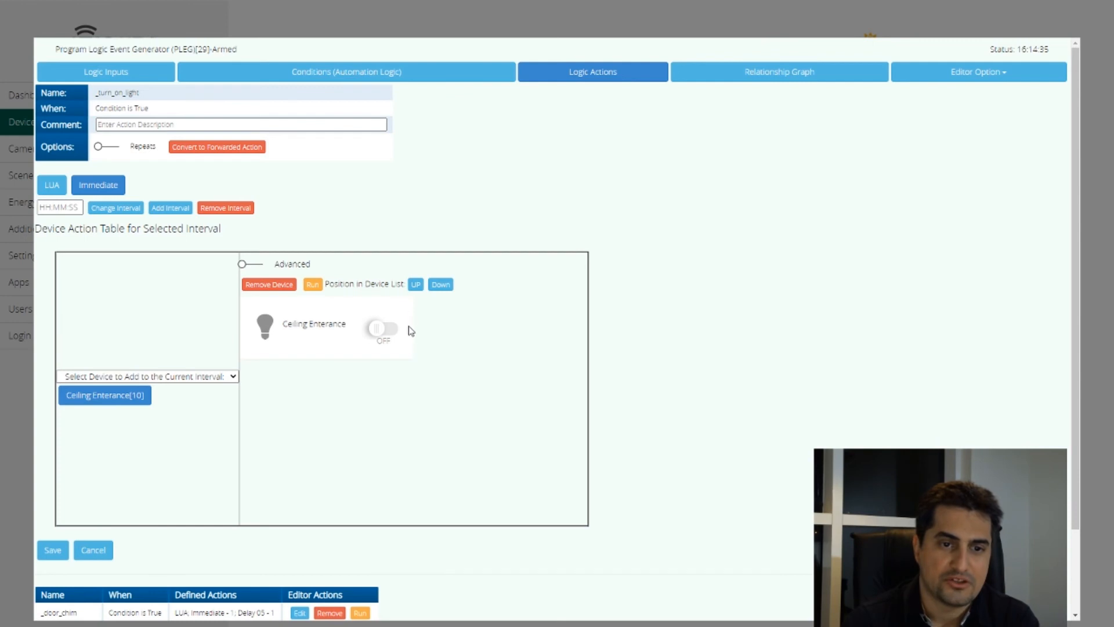
left_click(388, 335)
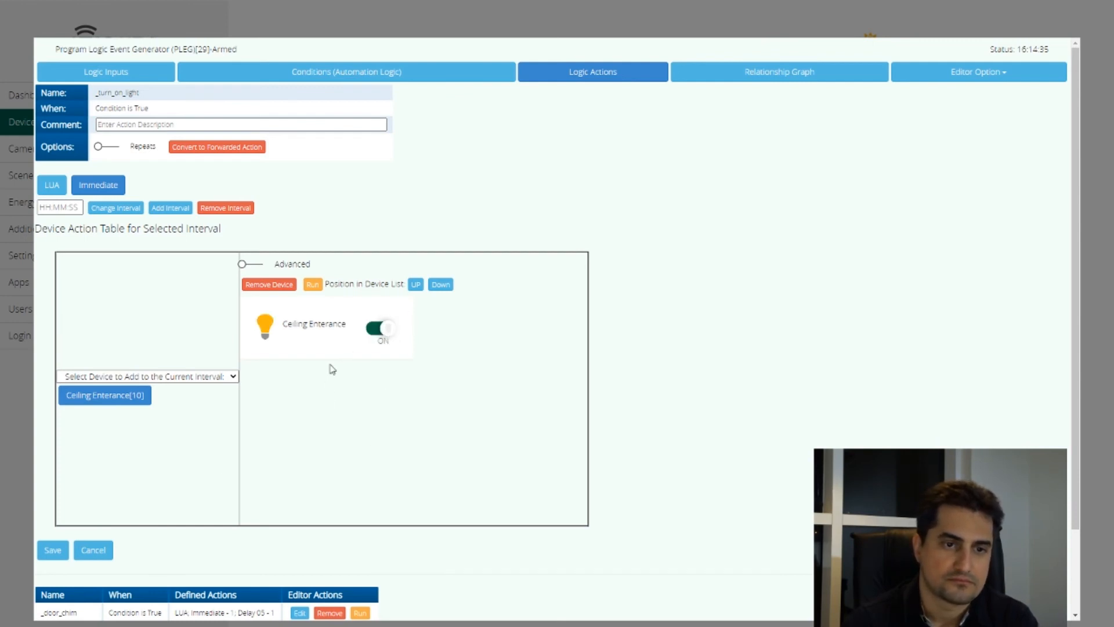
left_click(51, 551)
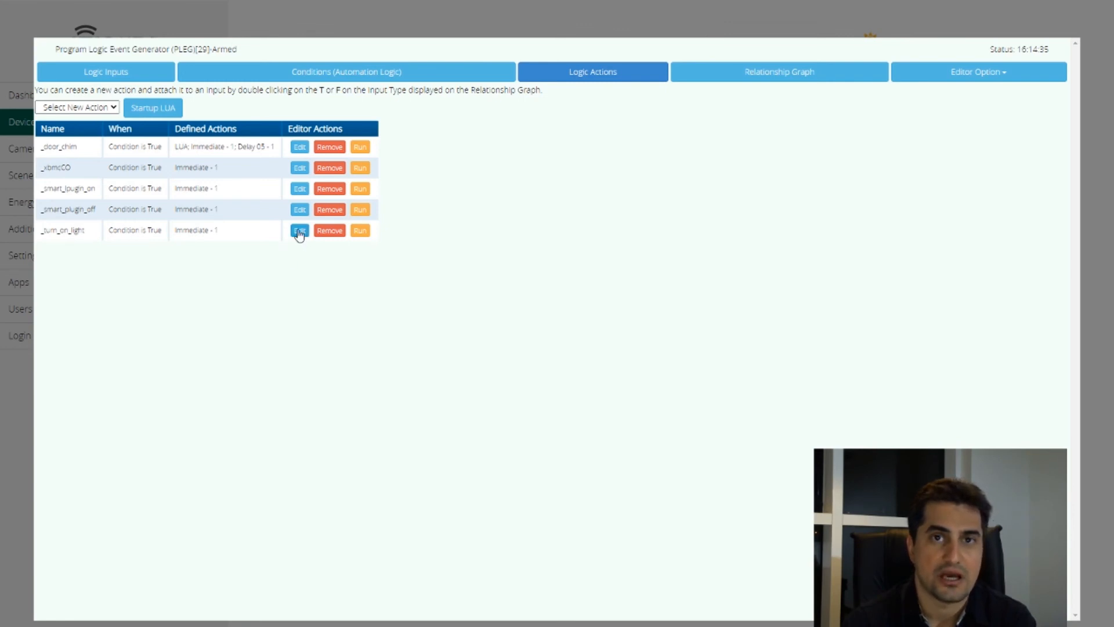
Reopen the _turn_on_light action, remove its device, and add Ceiling Enterance[10] to the Immediate interval again
left_click(298, 232)
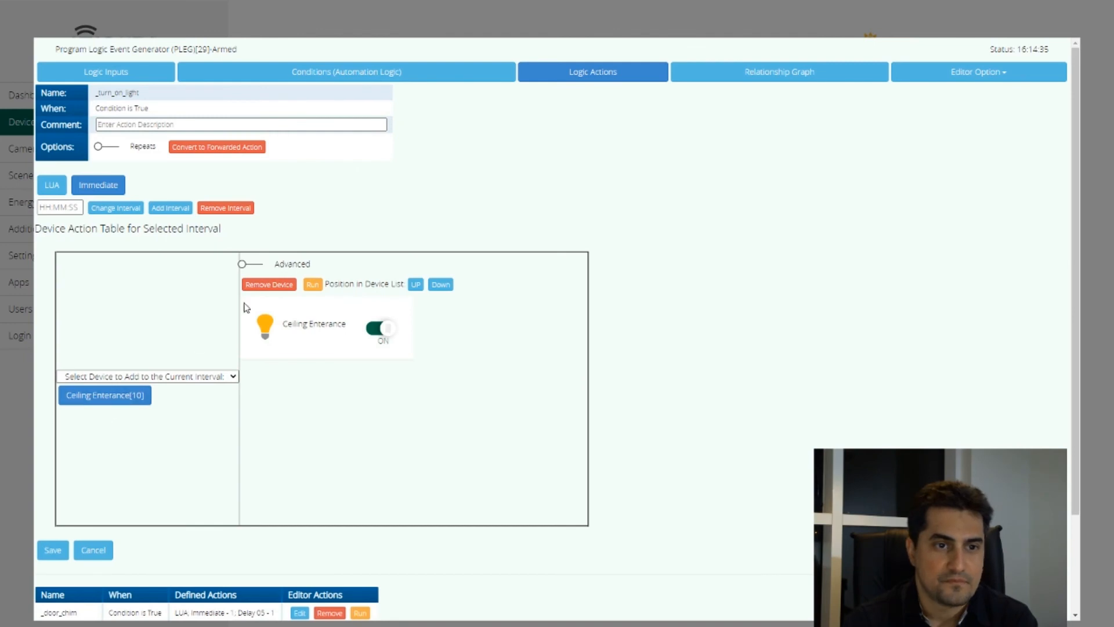
left_click(270, 287)
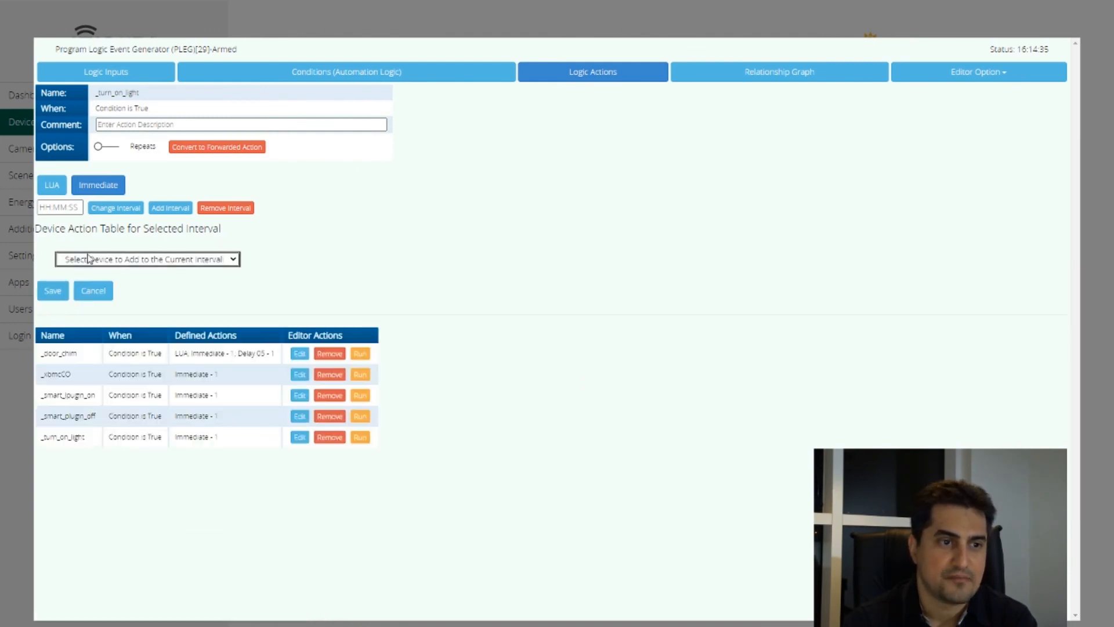
left_click(187, 264)
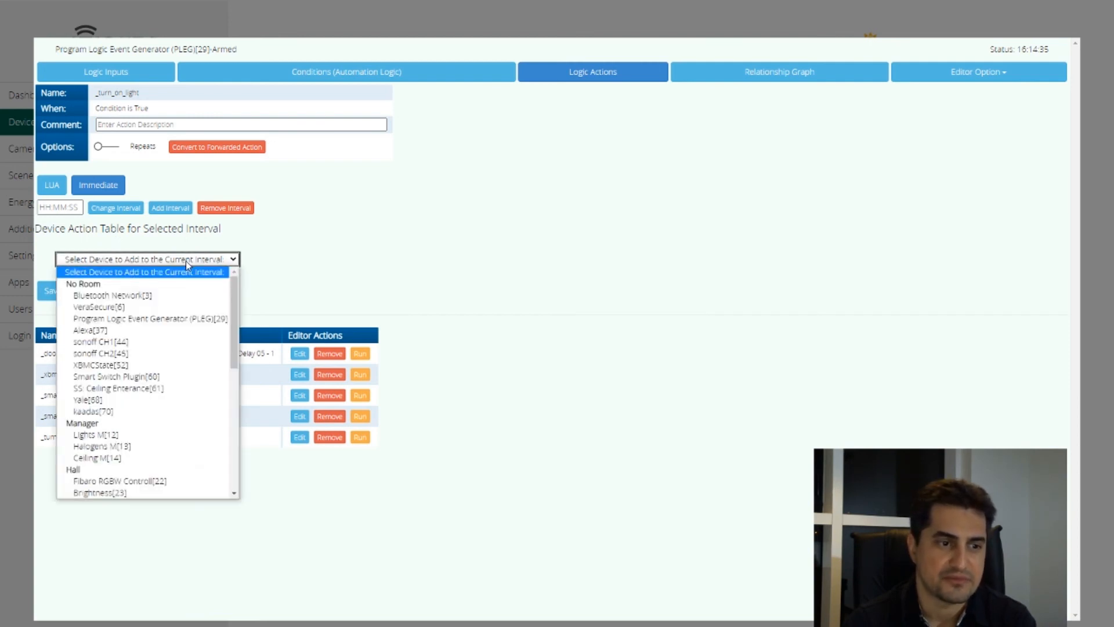
left_click_drag(236, 310, 240, 390)
left_click(105, 409)
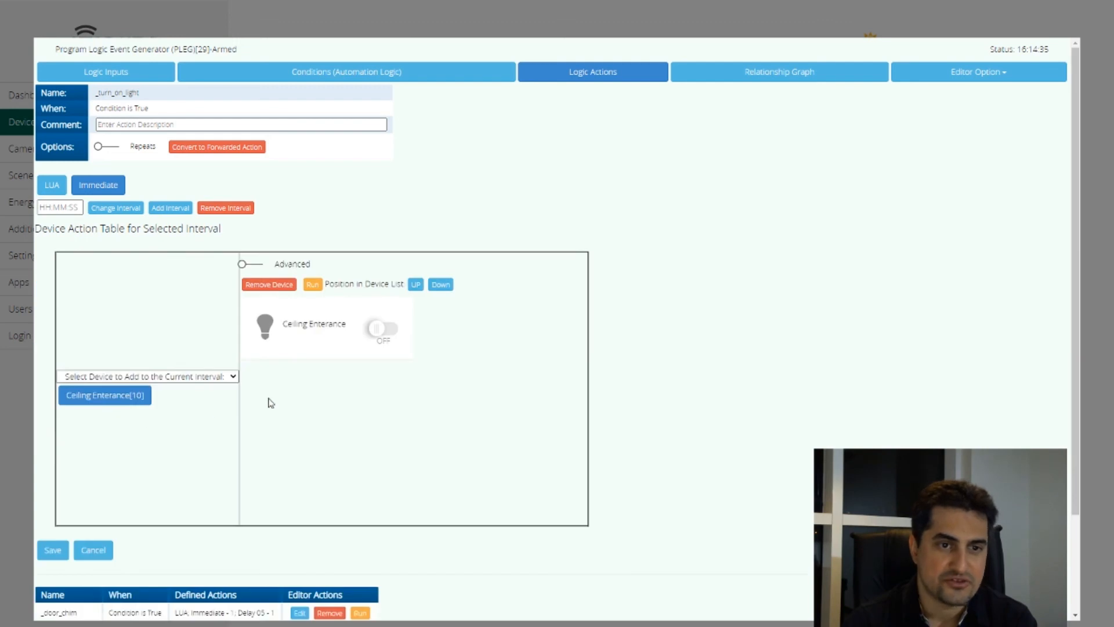
Use the Advanced view to give Ceiling Enterance the SetTarget action with newTargetValue 1, return to the simple view, and save the action
left_click(259, 268)
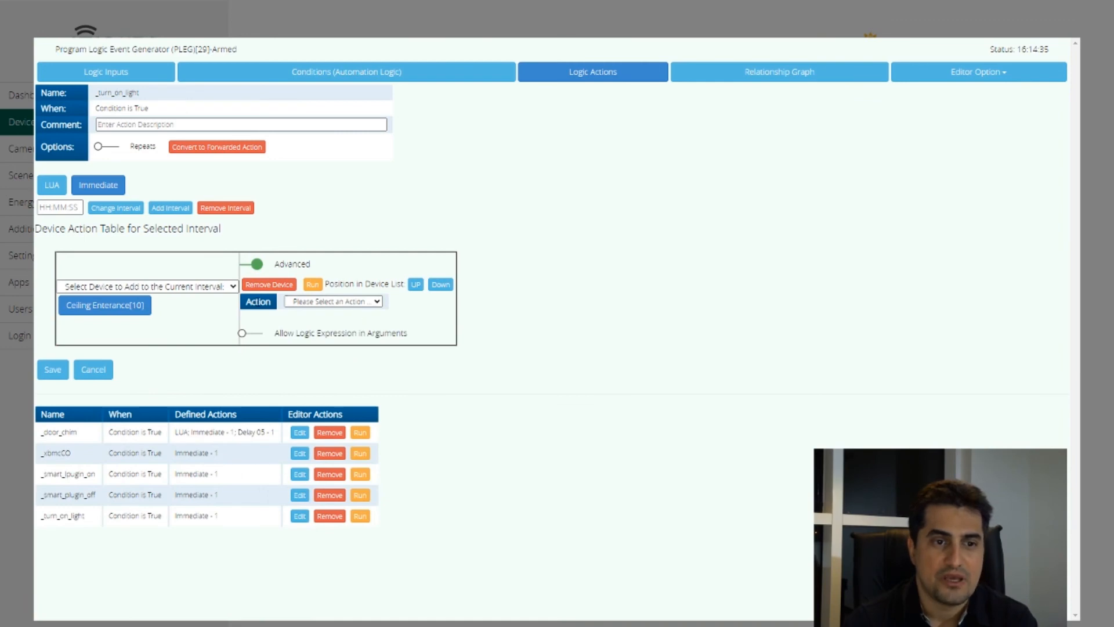
left_click(347, 303)
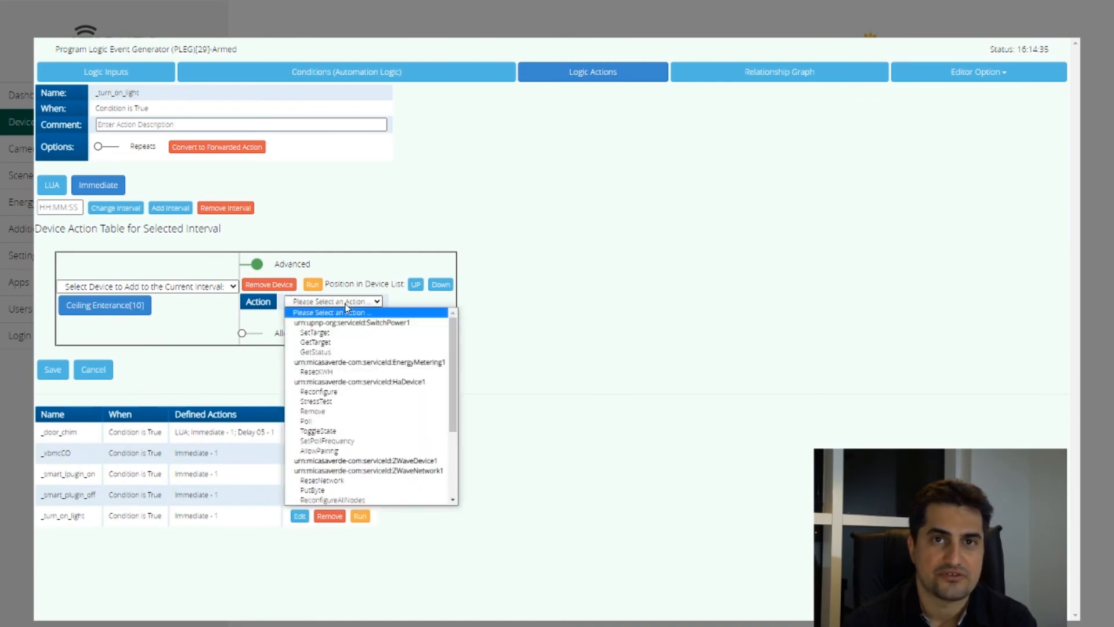
left_click(327, 333)
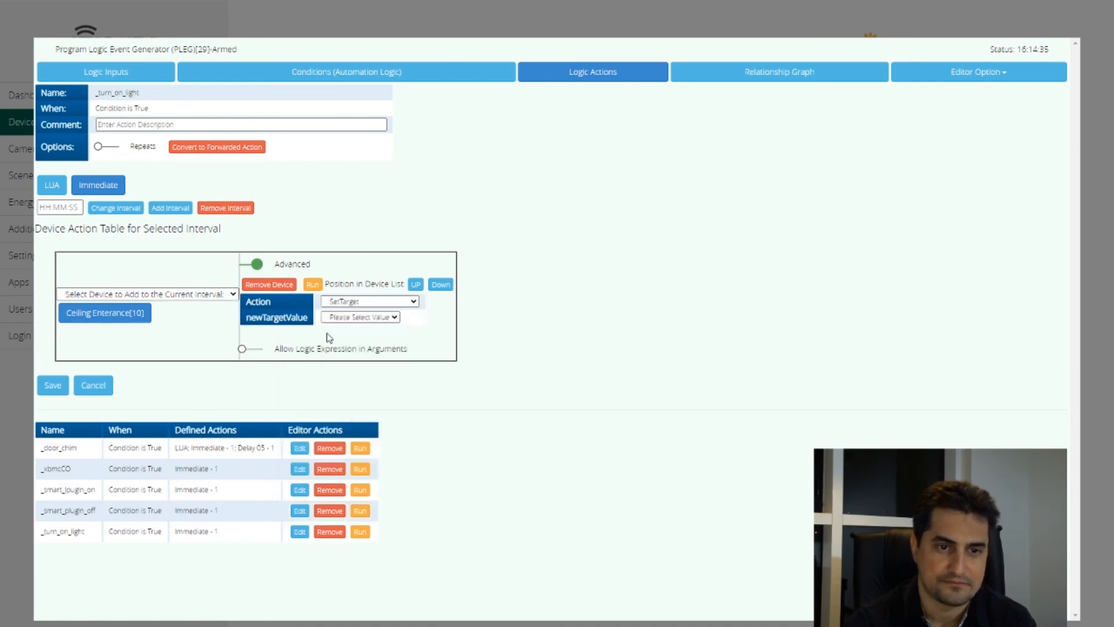
left_click(360, 319)
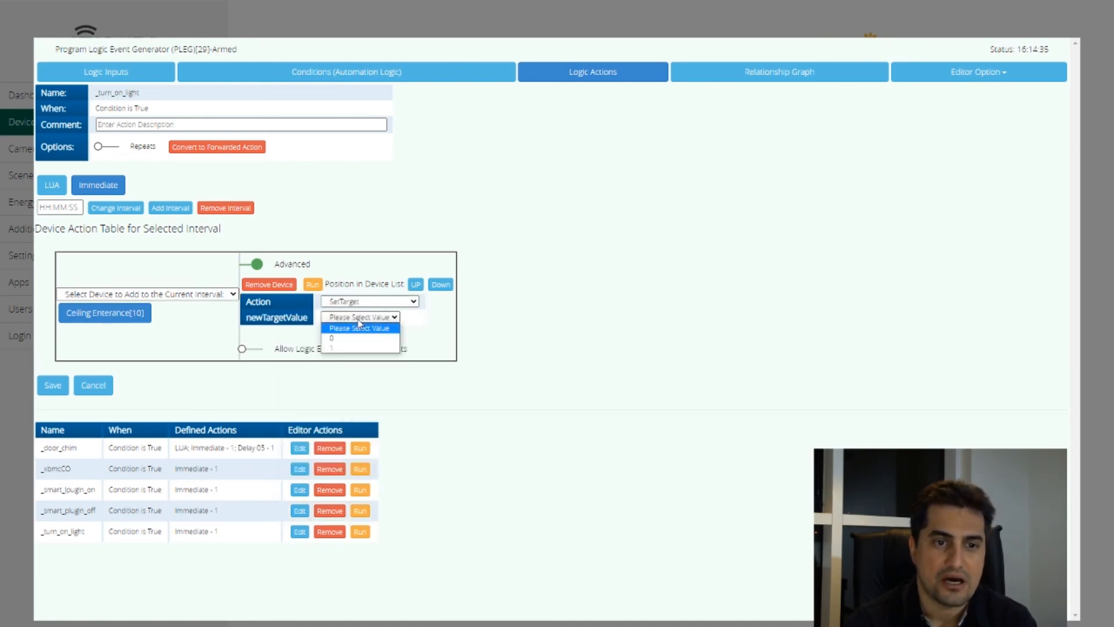
left_click(342, 348)
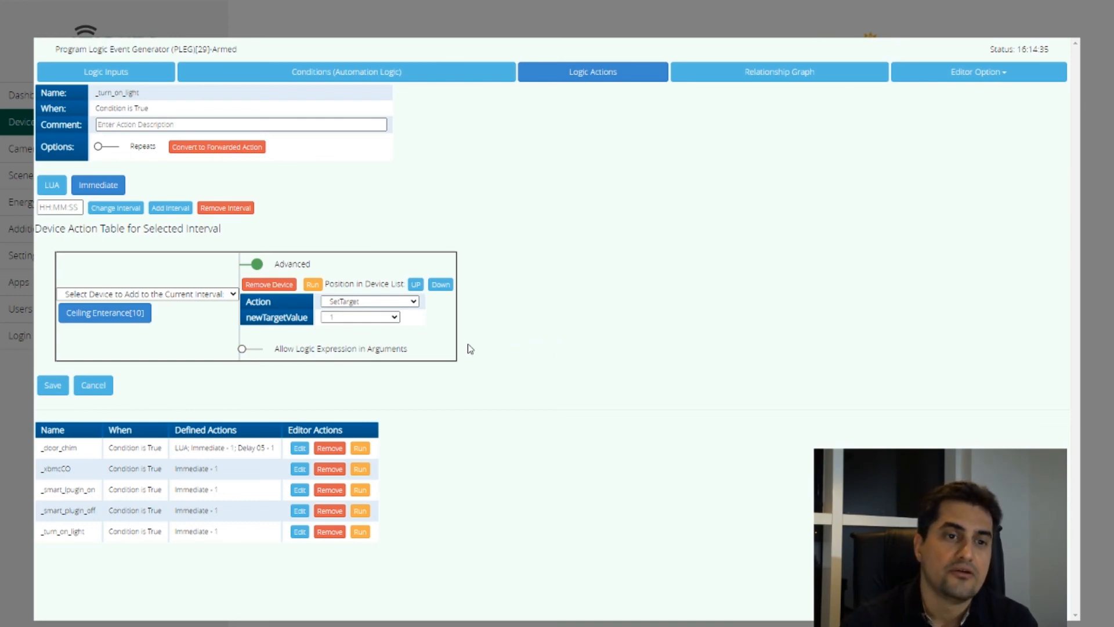
left_click(246, 267)
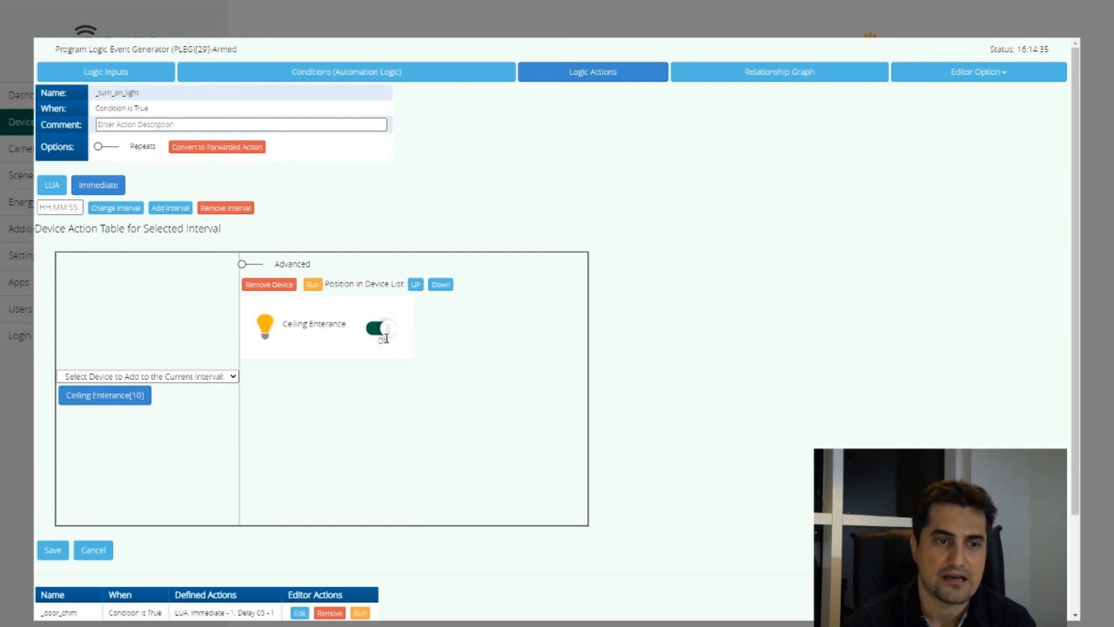
left_click(53, 550)
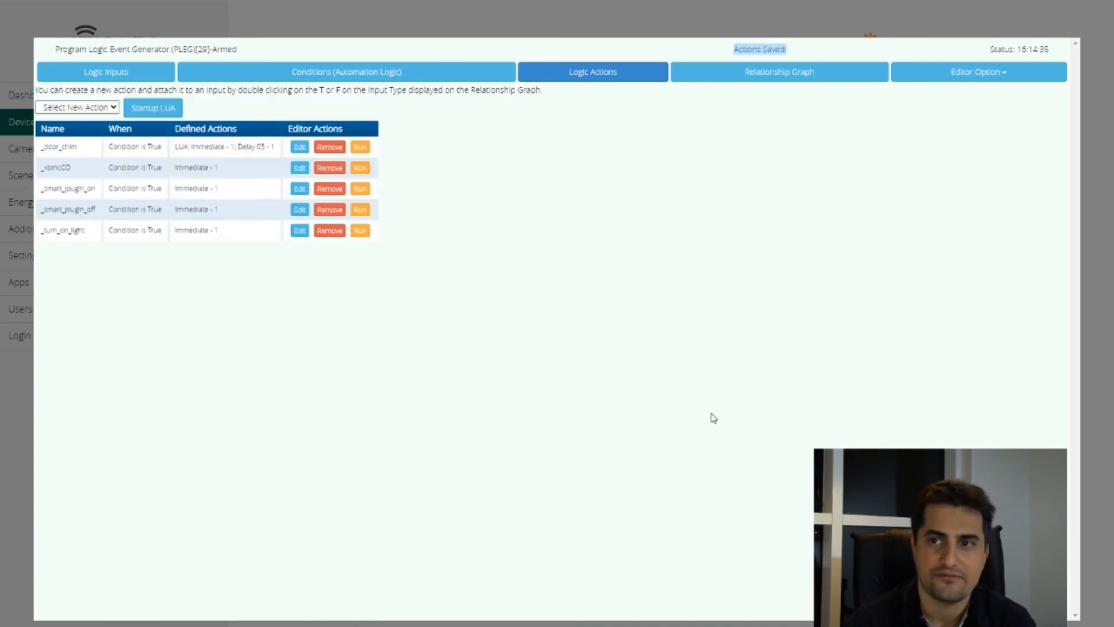
left_click(983, 78)
left_click(920, 258)
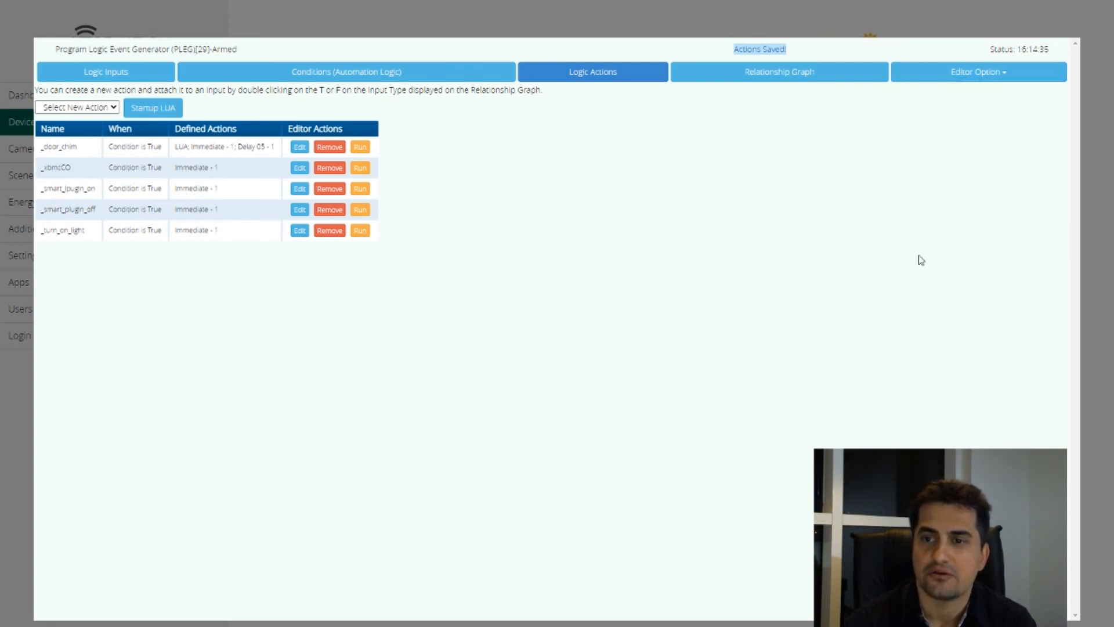